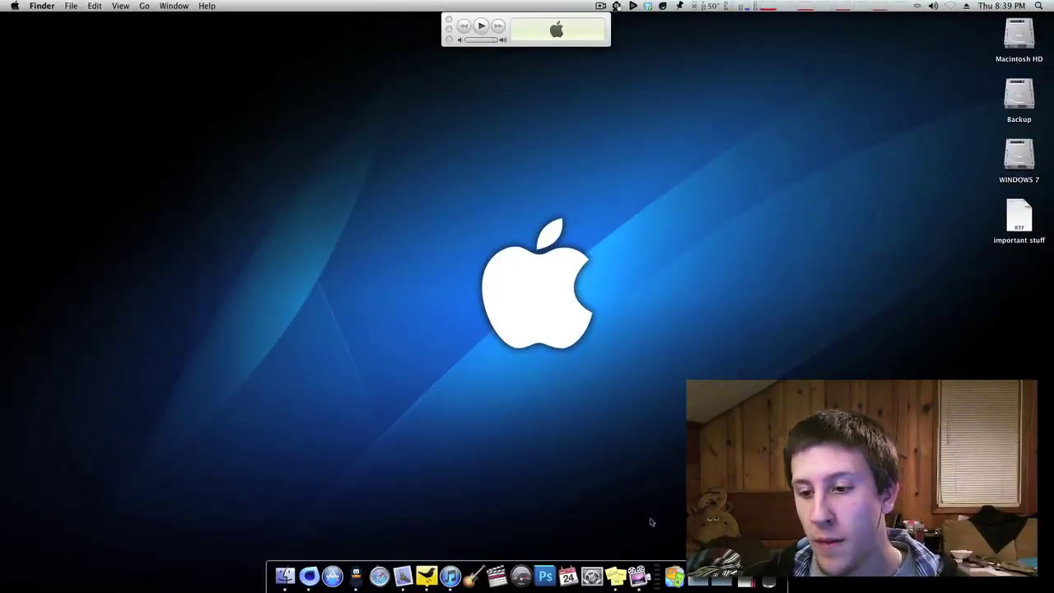
{"action": "left_click", "coordinate": [675, 576]}
{"action": "scroll", "coordinate": [387, 494], "scroll_direction": "down", "scroll_amount": 5}
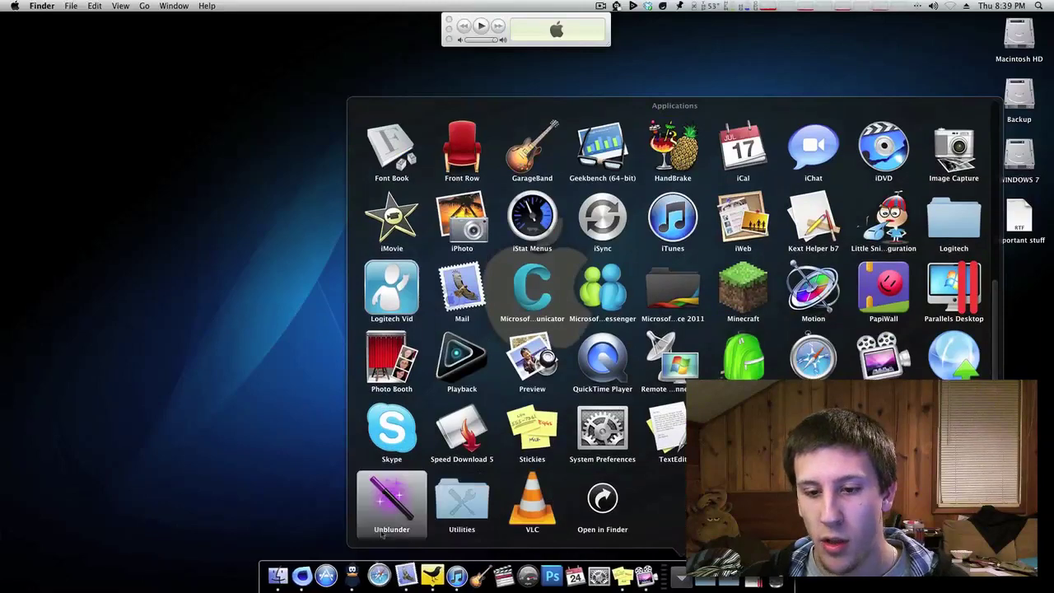
{"action": "left_click", "coordinate": [260, 413]}
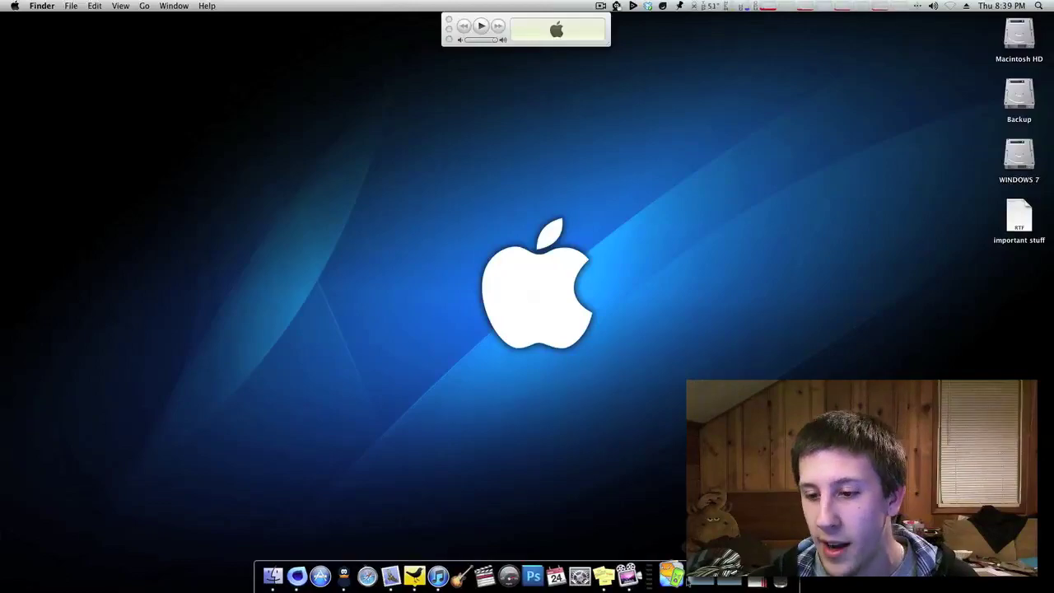
Launch Unblunder from the Applications folder
{"action": "left_click", "coordinate": [676, 577]}
{"action": "scroll", "coordinate": [383, 515], "scroll_direction": "down", "scroll_amount": 5}
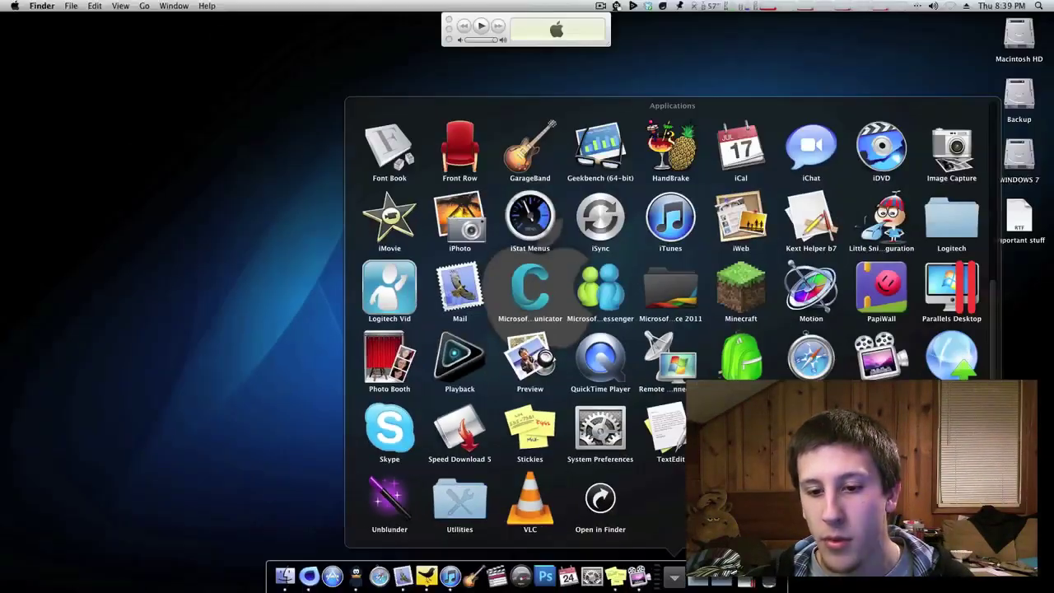
{"action": "left_click", "coordinate": [394, 524]}
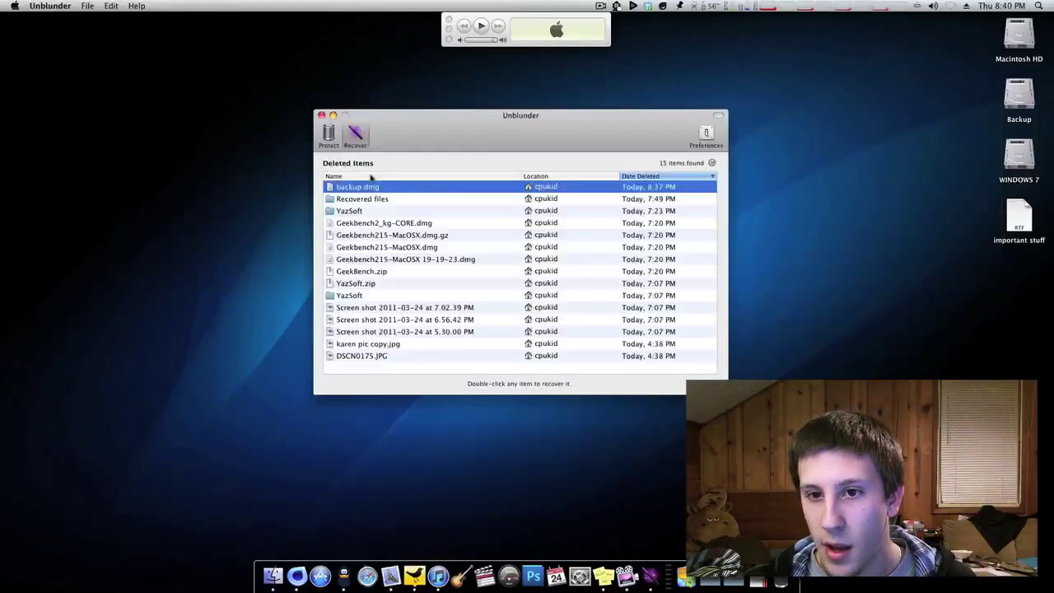
Show the trash protection settings and reposition the Unblunder window around the middle of the desktop
{"action": "left_click", "coordinate": [329, 135]}
{"action": "left_click_drag", "start_coordinate": [429, 115], "coordinate": [542, 113]}
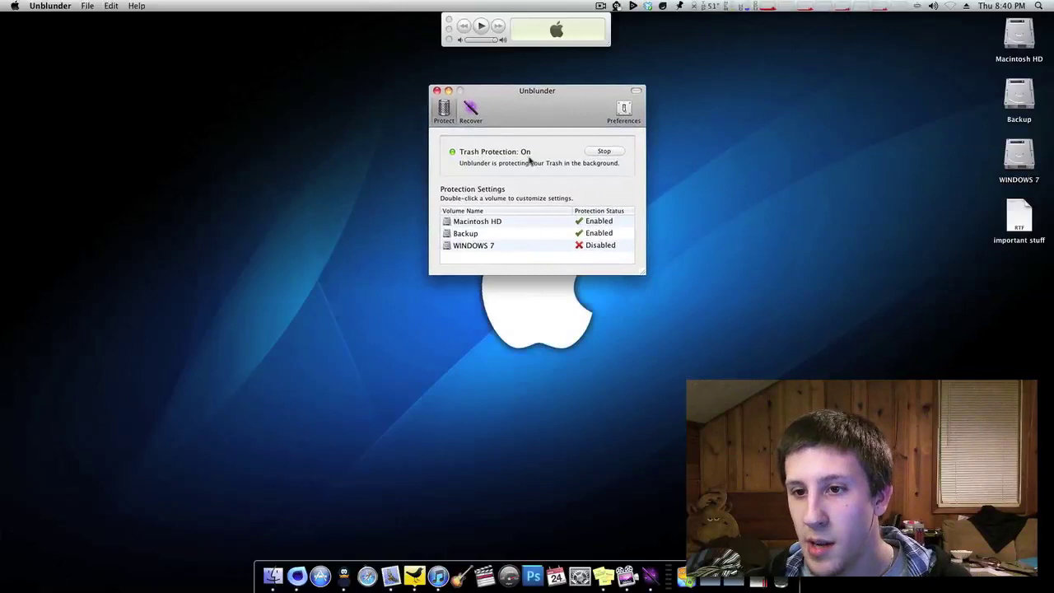
{"action": "left_click_drag", "start_coordinate": [547, 93], "coordinate": [542, 102]}
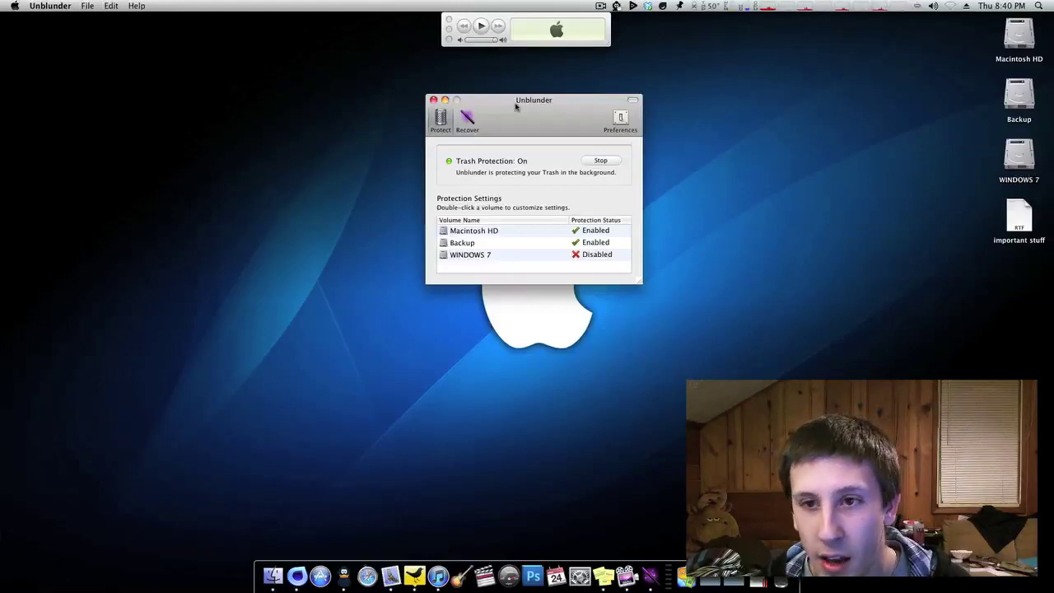
{"action": "left_click_drag", "start_coordinate": [515, 105], "coordinate": [512, 104]}
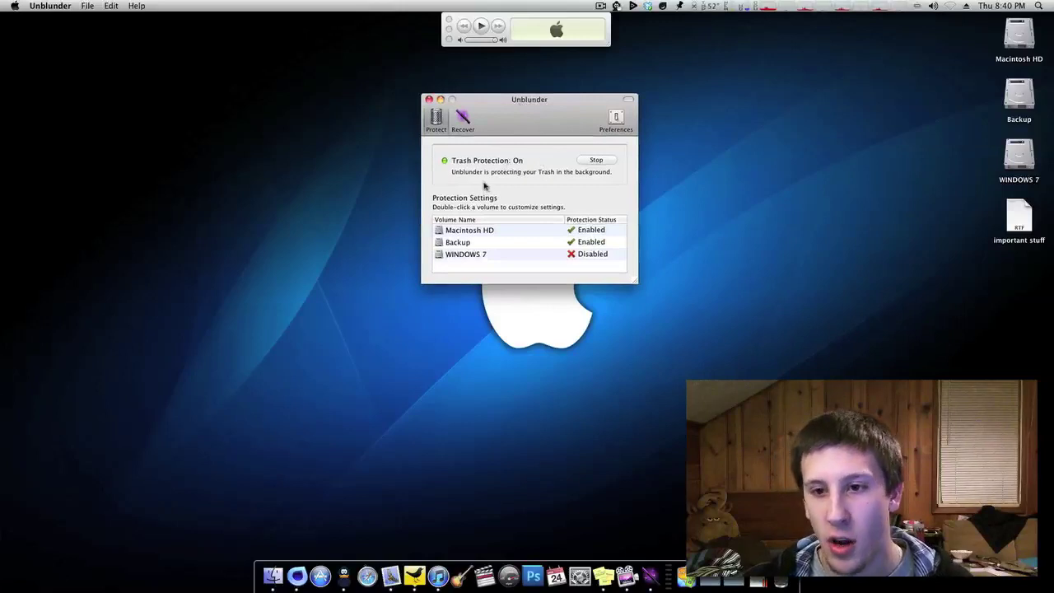
Examine the trash protection status of the Macintosh HD, Backup and WINDOWS 7 volumes
{"action": "left_click", "coordinate": [492, 231]}
{"action": "left_click", "coordinate": [461, 243]}
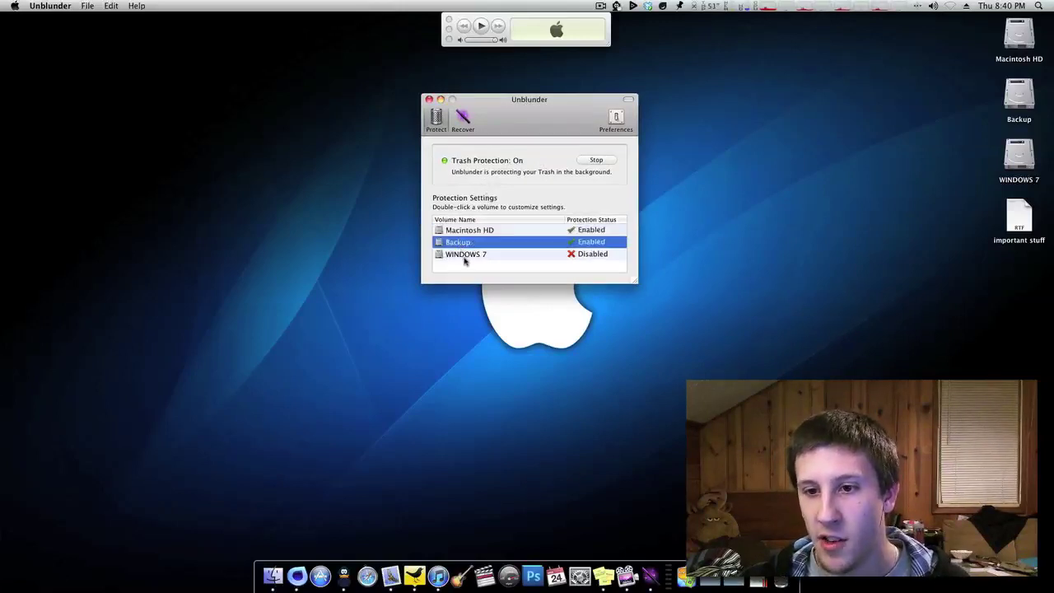
{"action": "left_click", "coordinate": [465, 259]}
{"action": "left_click", "coordinate": [466, 266]}
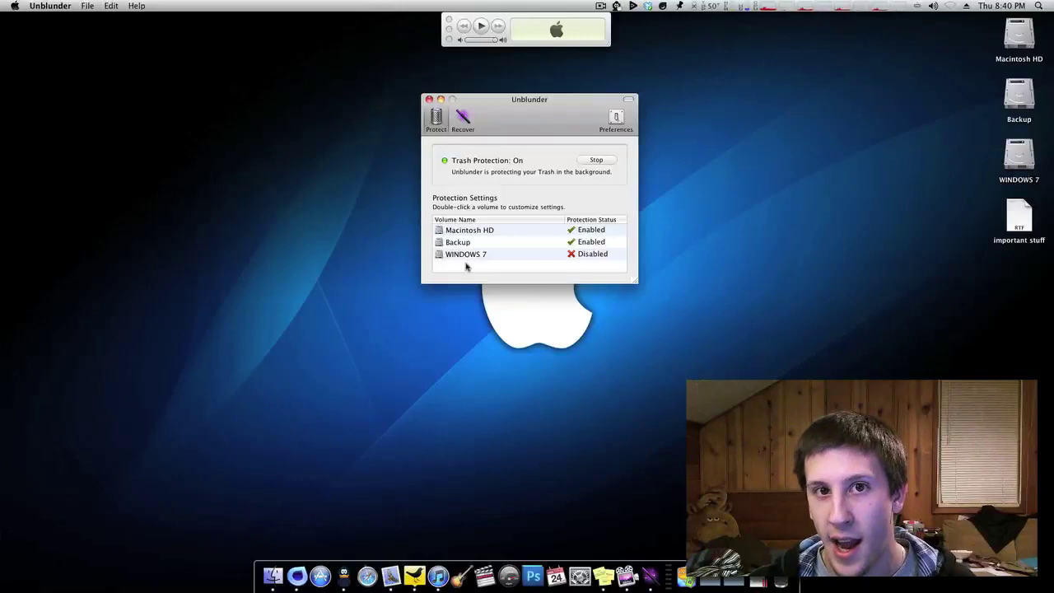
{"action": "left_click_drag", "start_coordinate": [517, 125], "coordinate": [530, 134]}
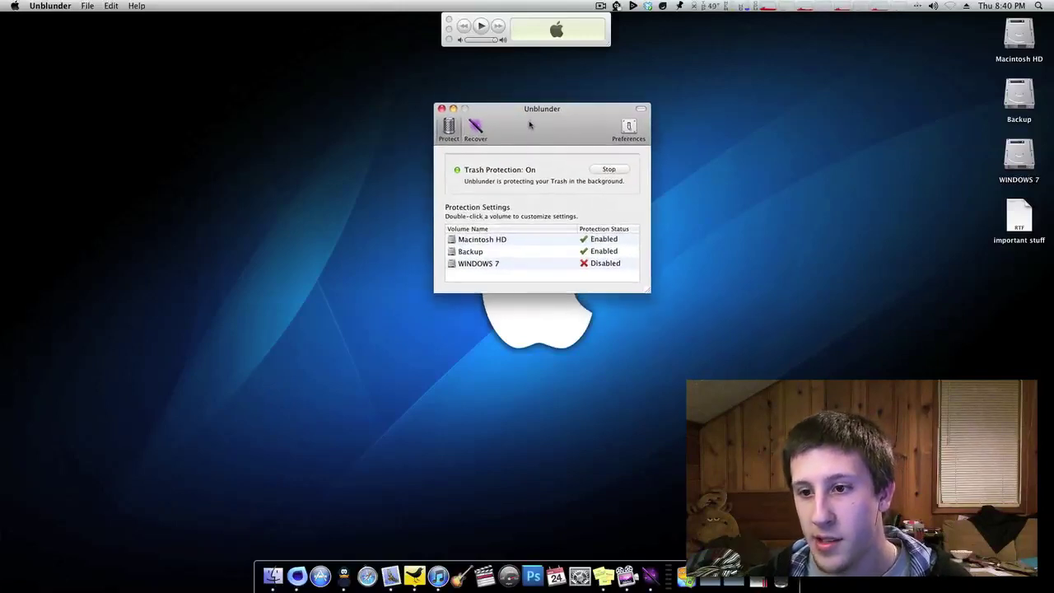
{"action": "left_click", "coordinate": [534, 242]}
{"action": "left_click", "coordinate": [489, 252]}
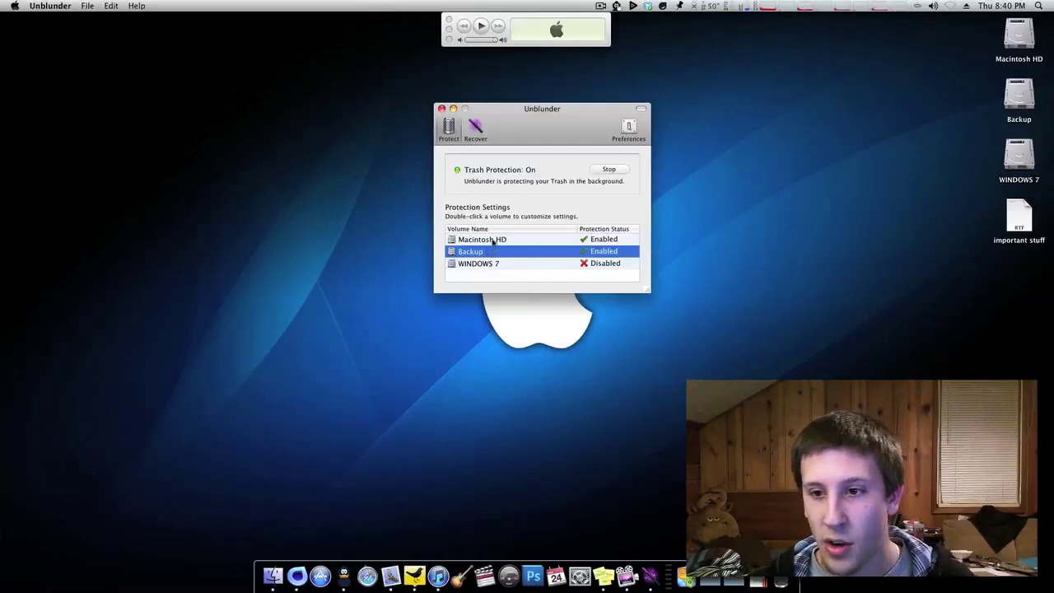
{"action": "left_click", "coordinate": [492, 239]}
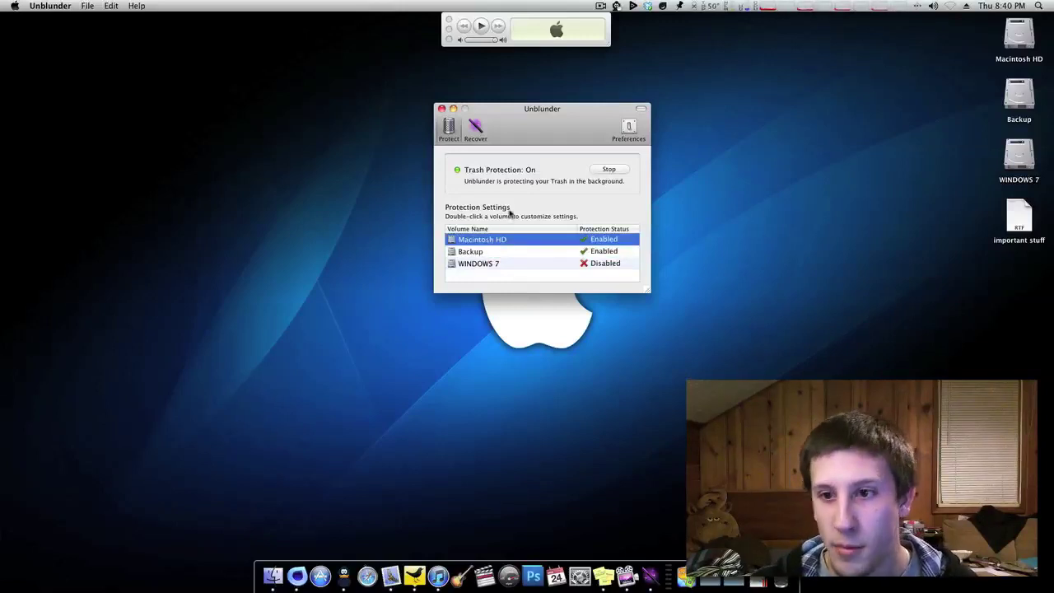
{"action": "left_click", "coordinate": [494, 265]}
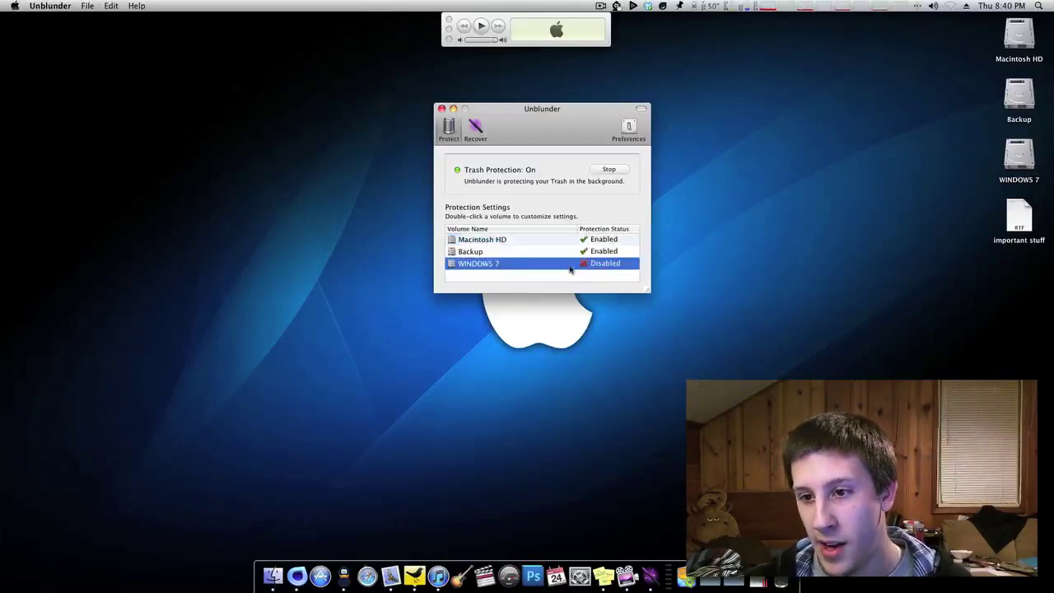
{"action": "left_click_drag", "start_coordinate": [554, 139], "coordinate": [538, 118]}
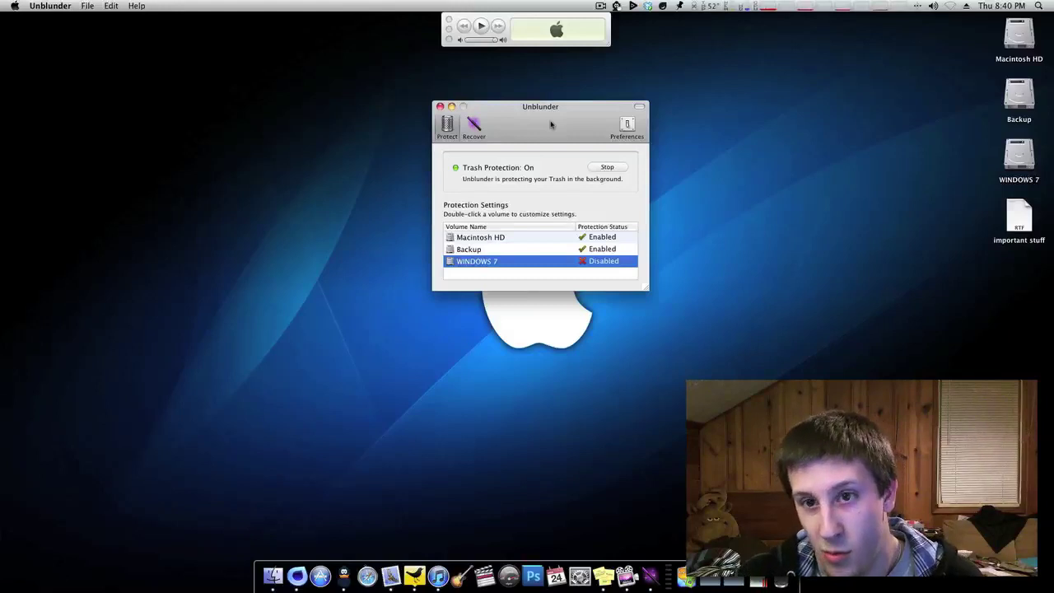
{"action": "mouse_move", "coordinate": [551, 125]}
{"action": "left_mouse_down"}
{"action": "mouse_move", "coordinate": [544, 113]}
{"action": "mouse_move", "coordinate": [548, 131]}
{"action": "left_mouse_up"}
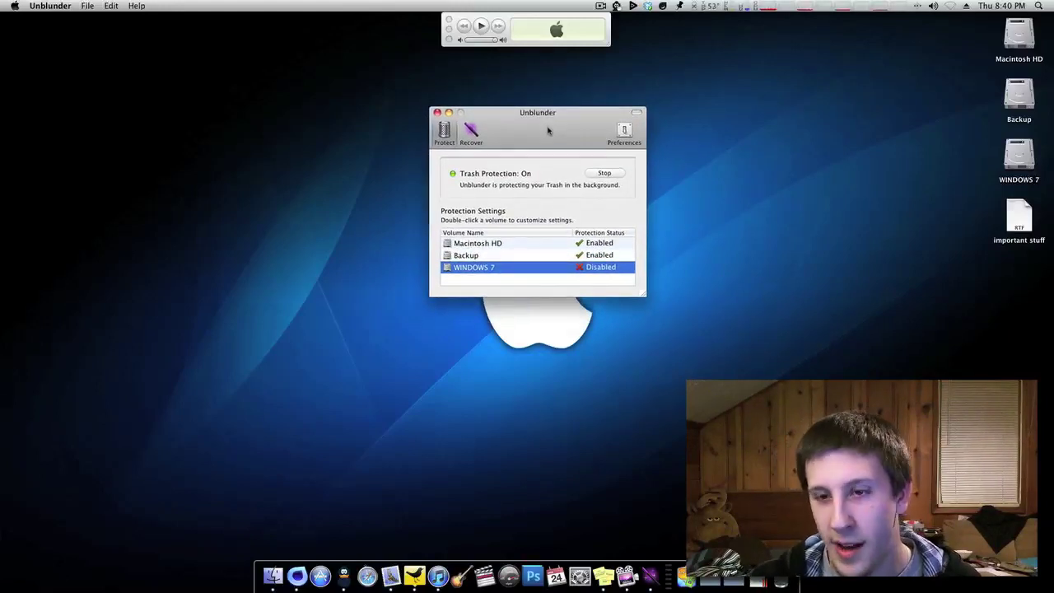
{"action": "left_click", "coordinate": [491, 283]}
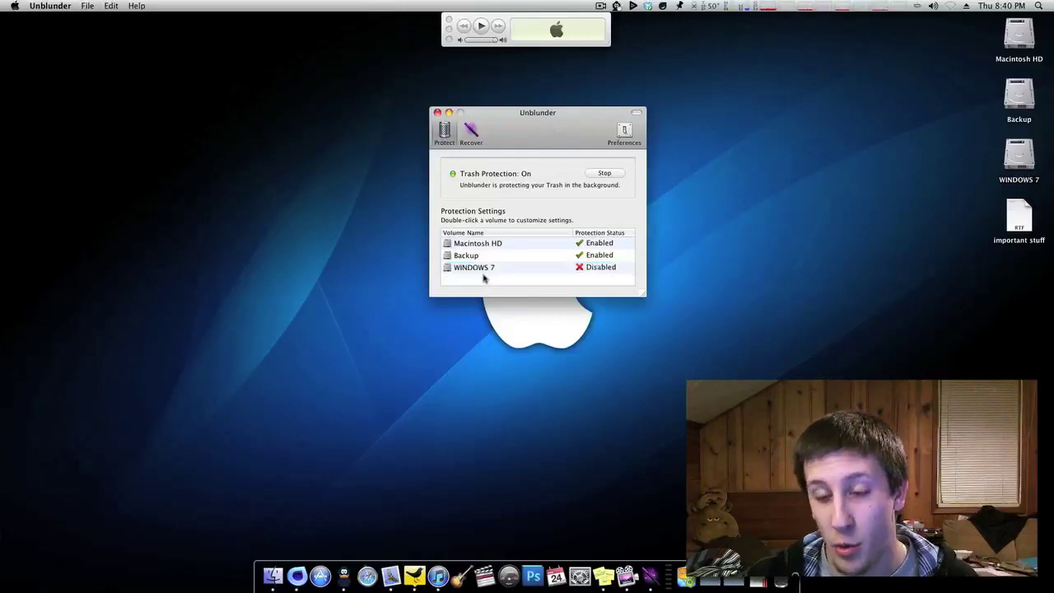
{"action": "left_click", "coordinate": [484, 272]}
{"action": "left_click_drag", "start_coordinate": [509, 137], "coordinate": [525, 100]}
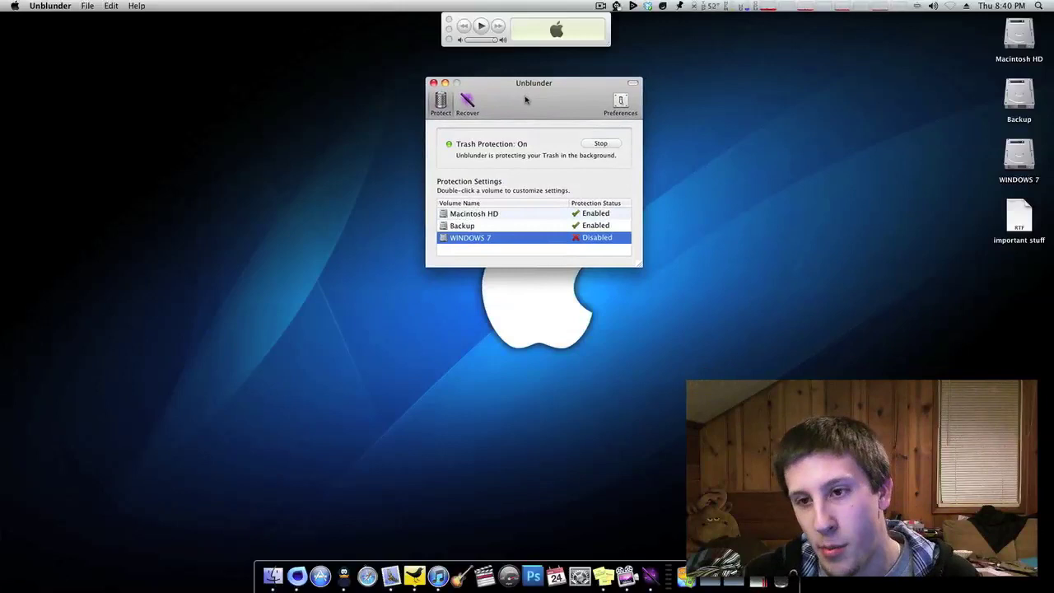
{"action": "left_click", "coordinate": [581, 216]}
{"action": "left_click", "coordinate": [496, 227]}
{"action": "left_click", "coordinate": [495, 216]}
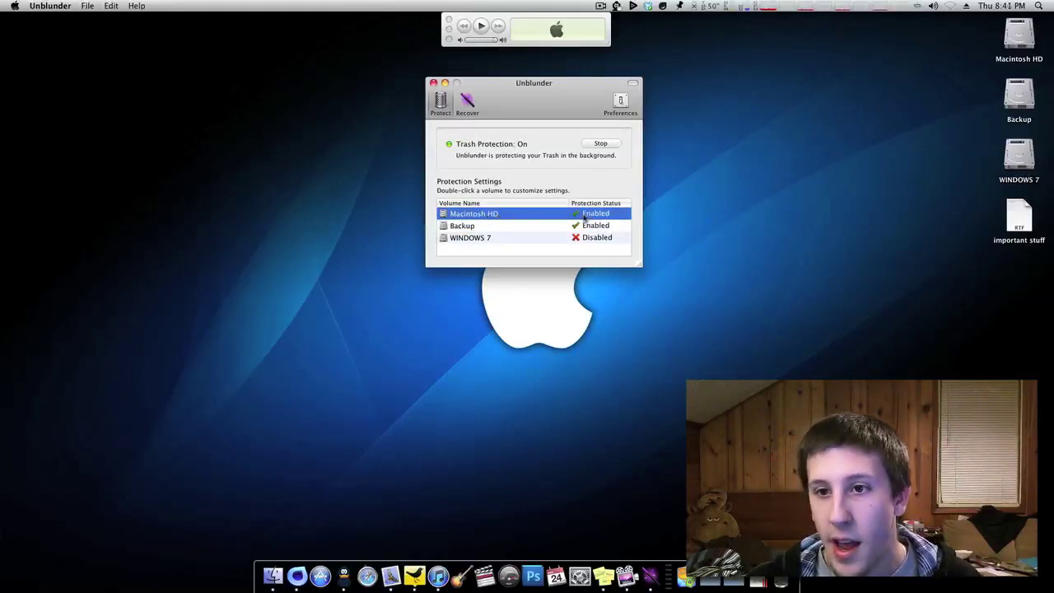
Bring up the list of deleted items and select Screen shot 2011-03-24 at 7.02.39 PM
{"action": "left_click_drag", "start_coordinate": [534, 94], "coordinate": [481, 114]}
{"action": "left_click", "coordinate": [455, 156]}
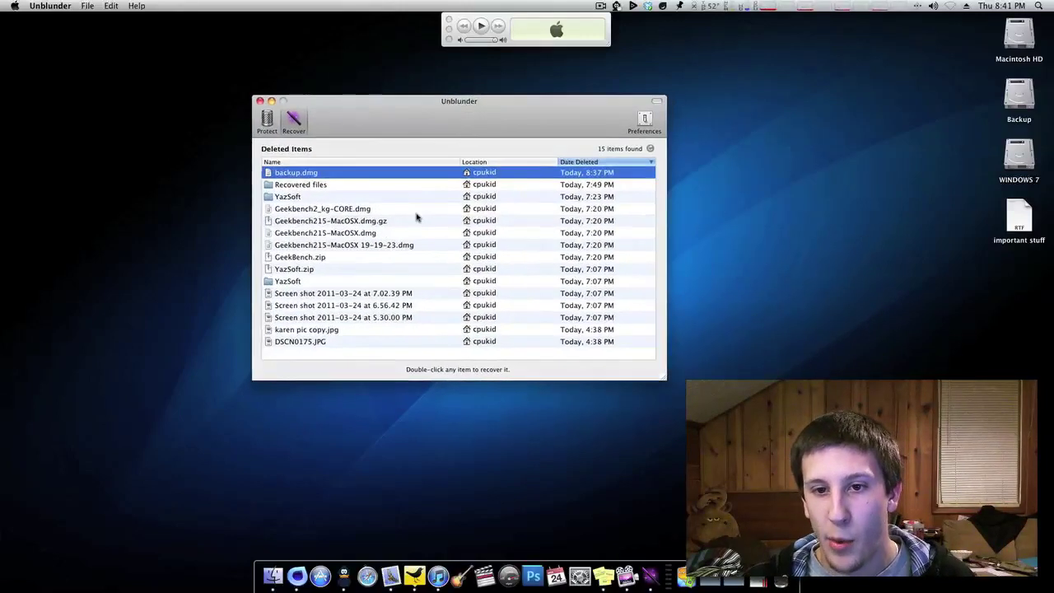
{"action": "left_click", "coordinate": [294, 186]}
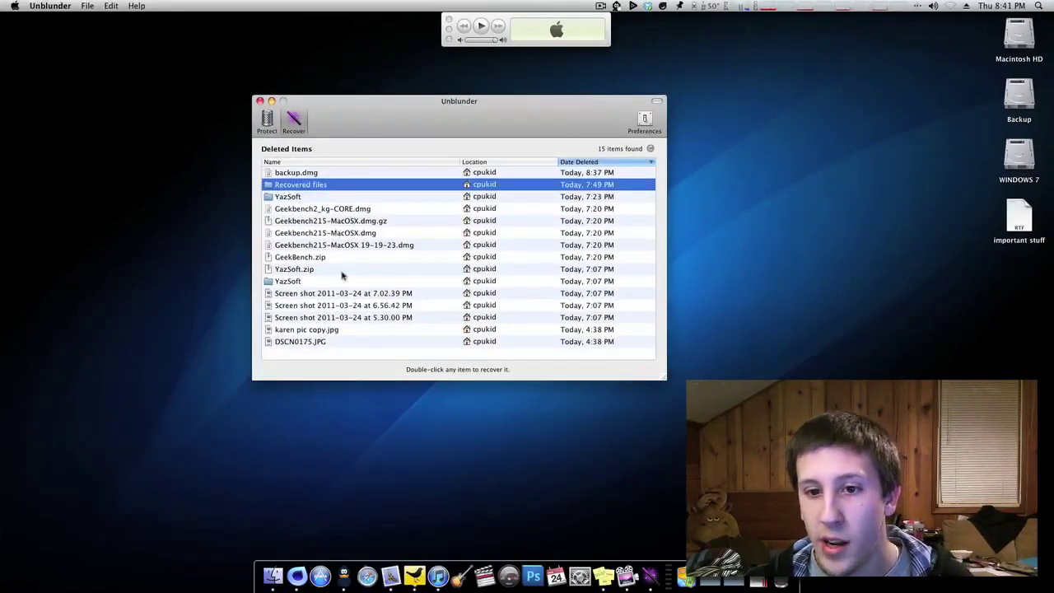
{"action": "left_click", "coordinate": [349, 295]}
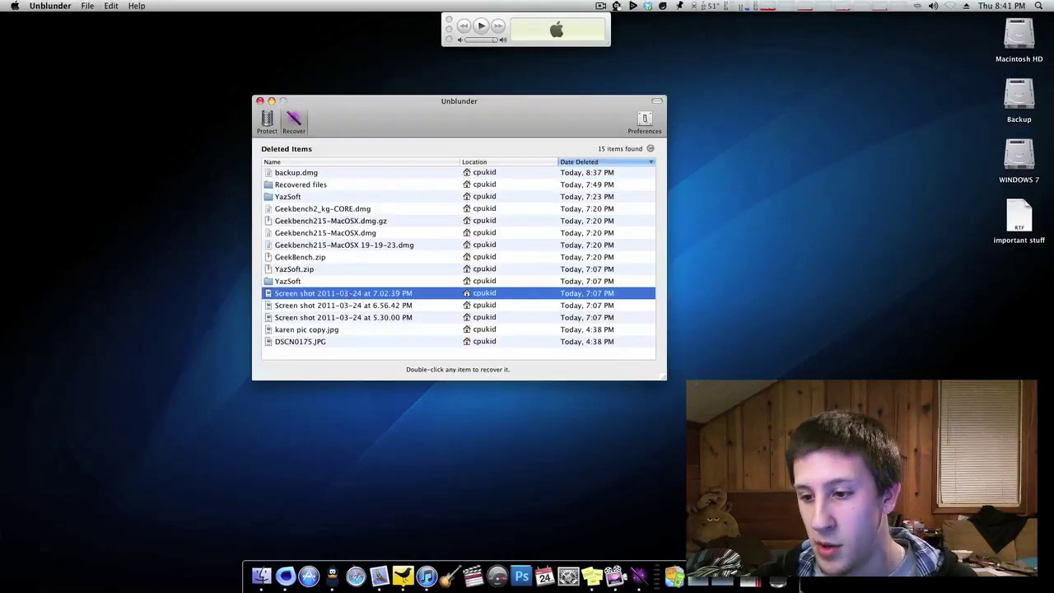
Check the contents of the Trash in Finder and hide its window again
{"action": "left_click", "coordinate": [781, 581]}
{"action": "left_click_drag", "start_coordinate": [762, 155], "coordinate": [780, 102]}
{"action": "key", "text": "super+h"}
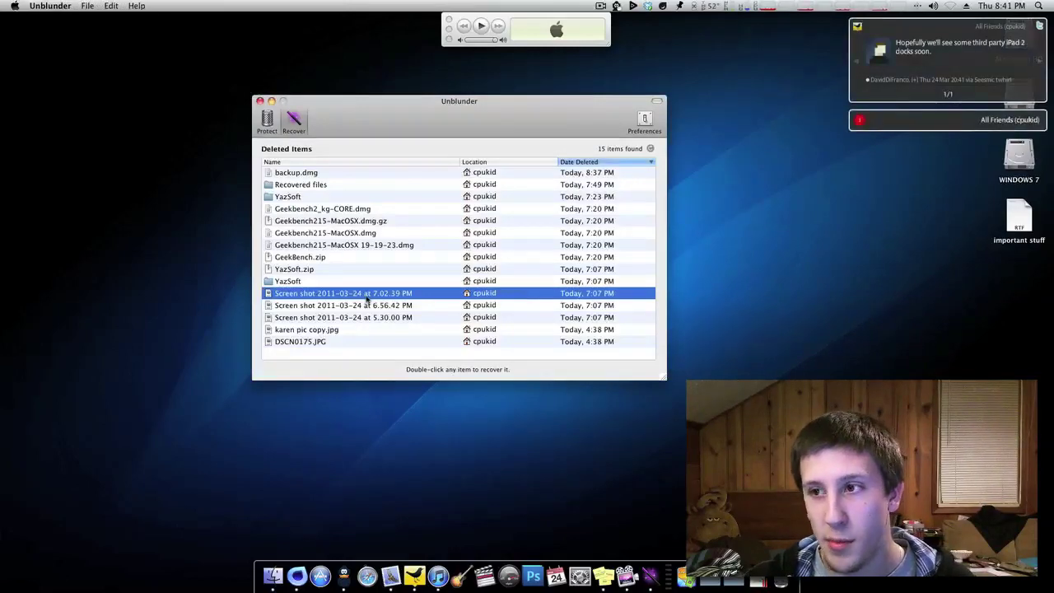
Open the recovery options for Screen shot 2011-03-24 at 7.02.39 PM
{"action": "double_click", "coordinate": [367, 300]}
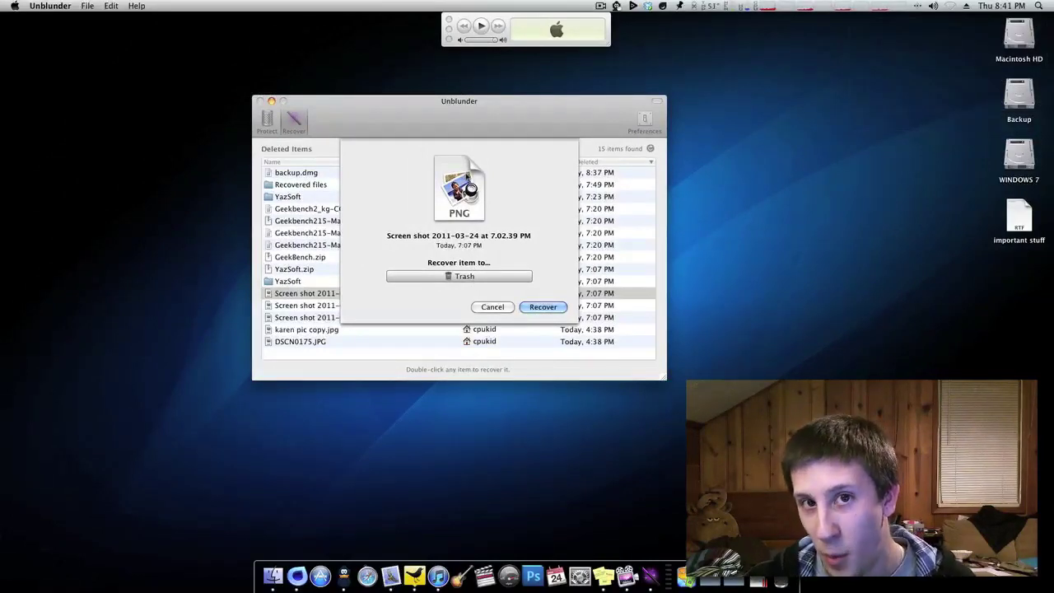
{"action": "left_click_drag", "start_coordinate": [465, 132], "coordinate": [532, 143]}
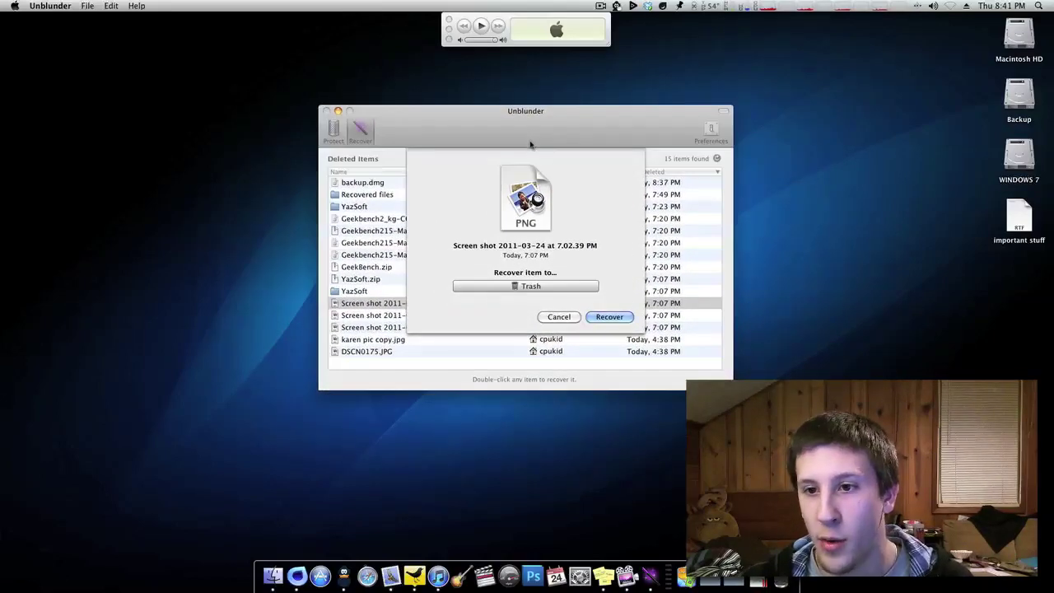
{"action": "left_click", "coordinate": [531, 286]}
{"action": "left_click", "coordinate": [534, 301]}
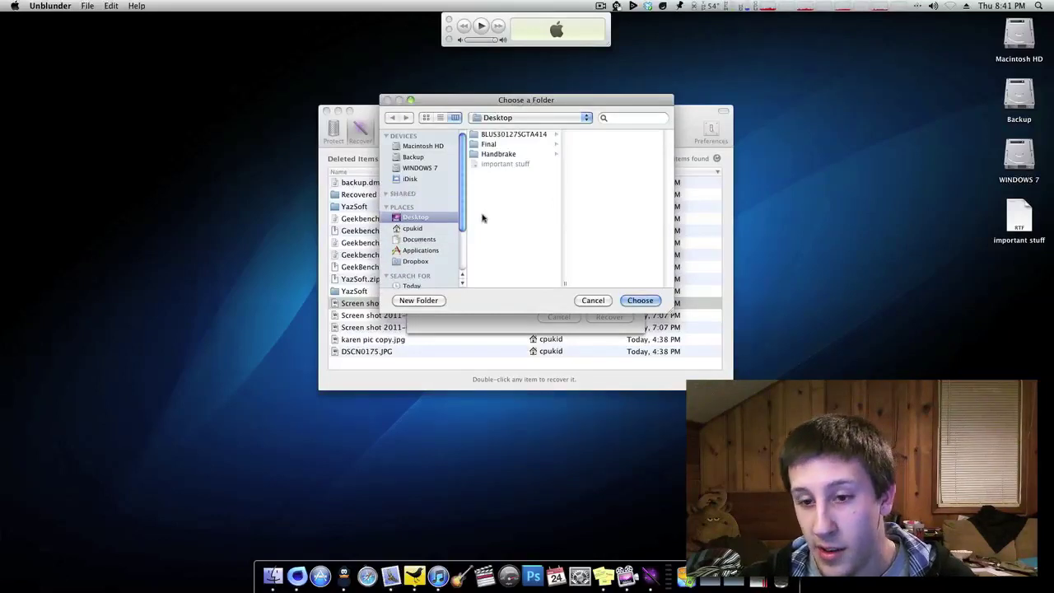
{"action": "left_click", "coordinate": [593, 301]}
Choose the Desktop folder as the recovery destination and recover the deleted screenshot there
{"action": "left_click", "coordinate": [533, 288]}
{"action": "left_click", "coordinate": [531, 298]}
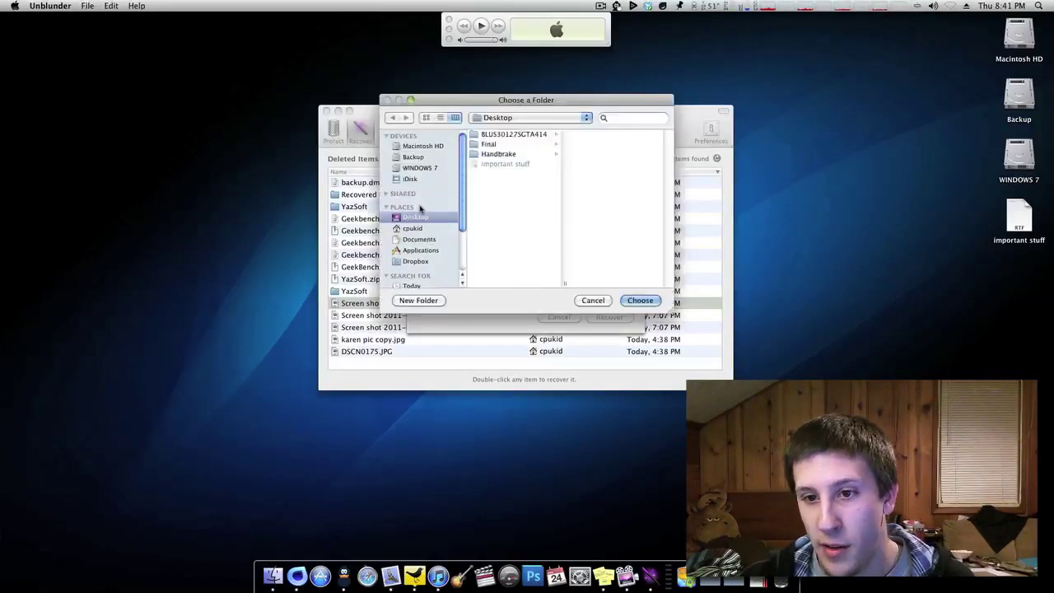
{"action": "left_click", "coordinate": [415, 157]}
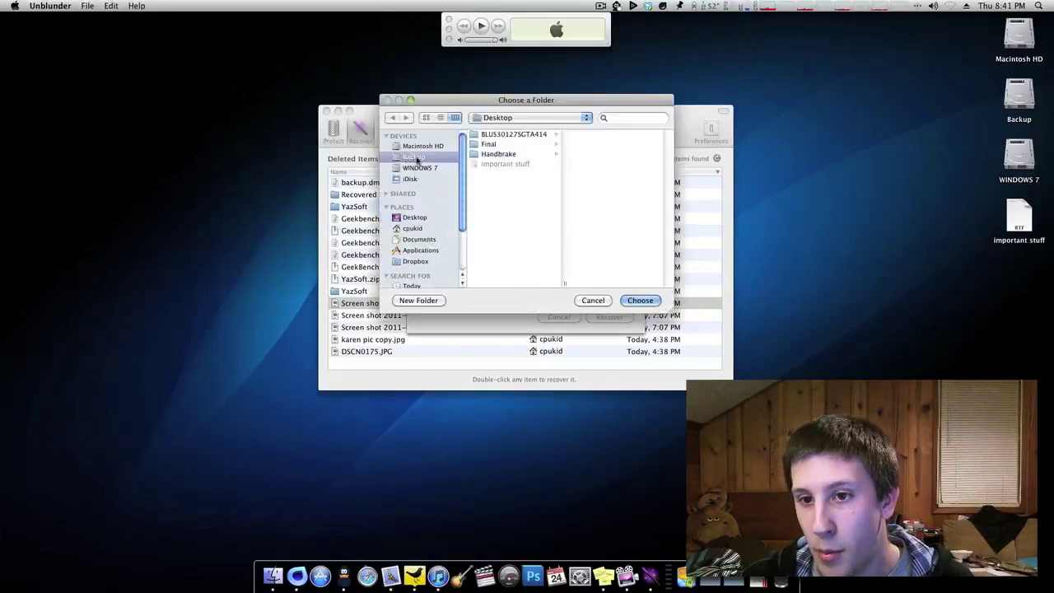
{"action": "left_click", "coordinate": [420, 219]}
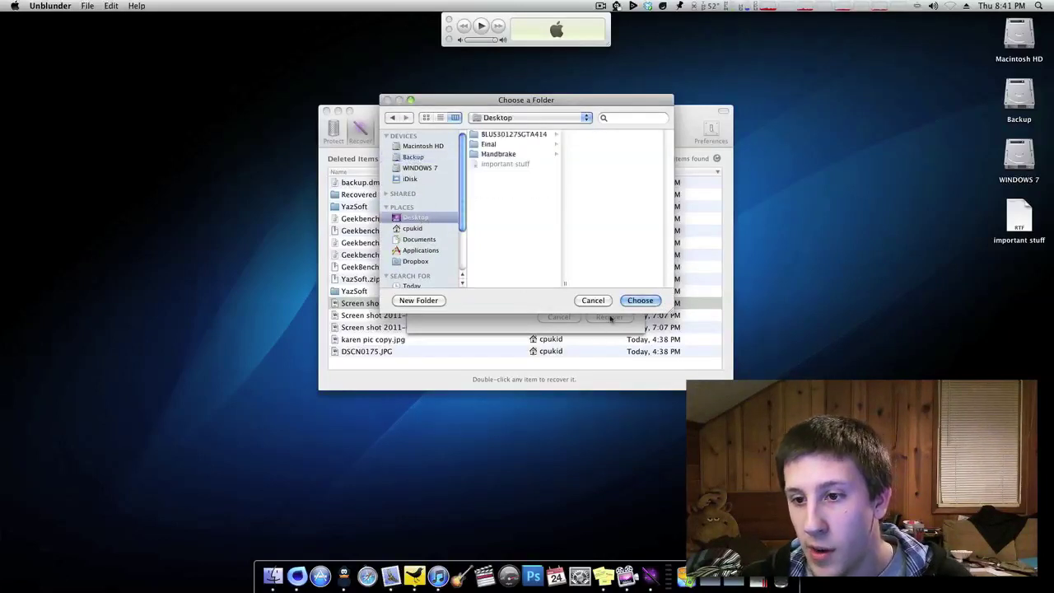
{"action": "left_click", "coordinate": [641, 302]}
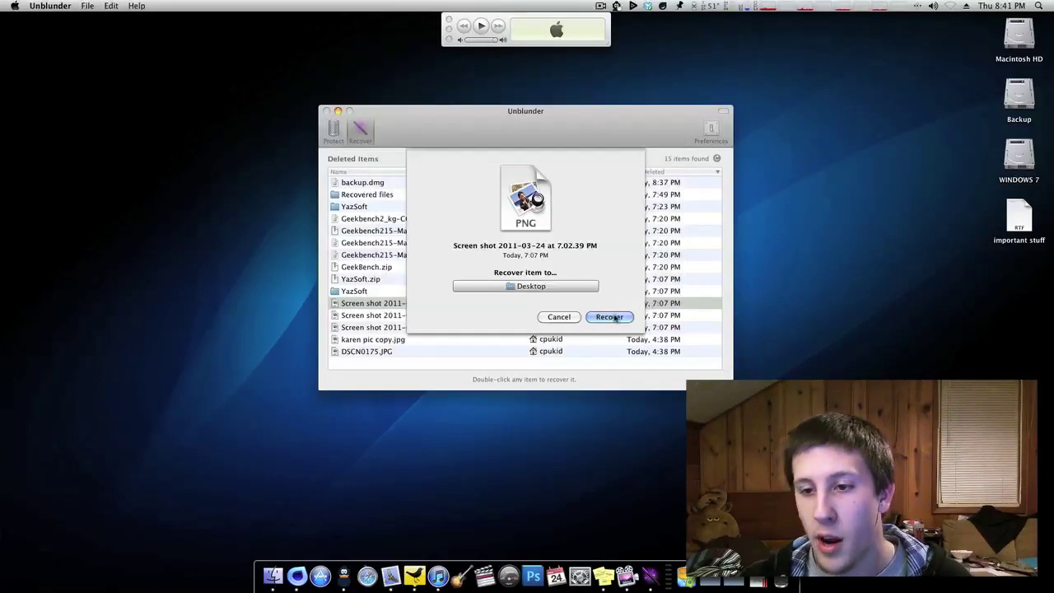
{"action": "left_click", "coordinate": [613, 318]}
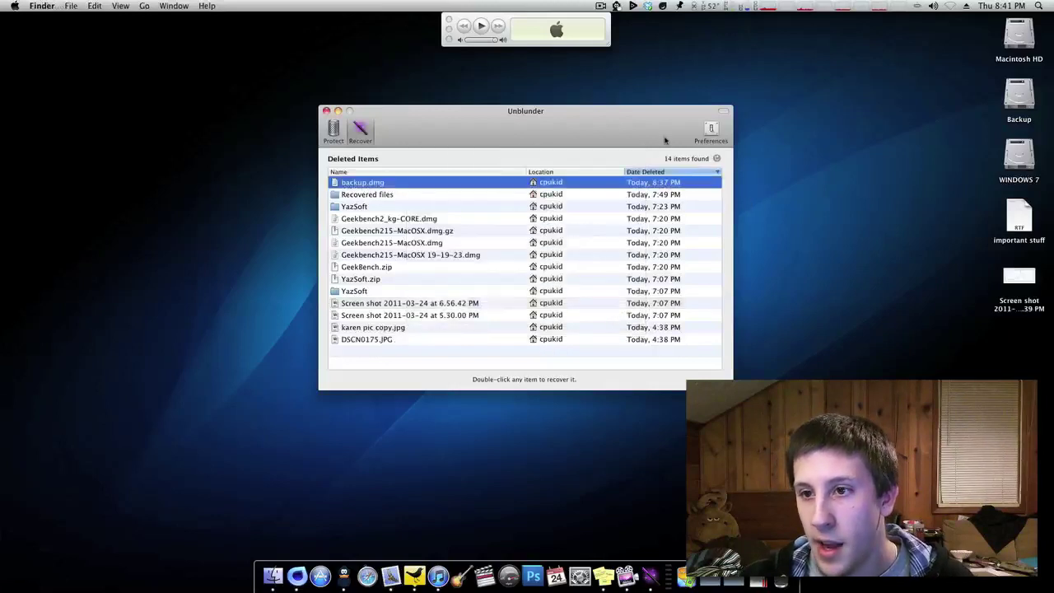
Preview the recovered screenshot on the desktop and move it to the Trash
{"action": "left_click", "coordinate": [1029, 275]}
{"action": "key", "text": "space"}
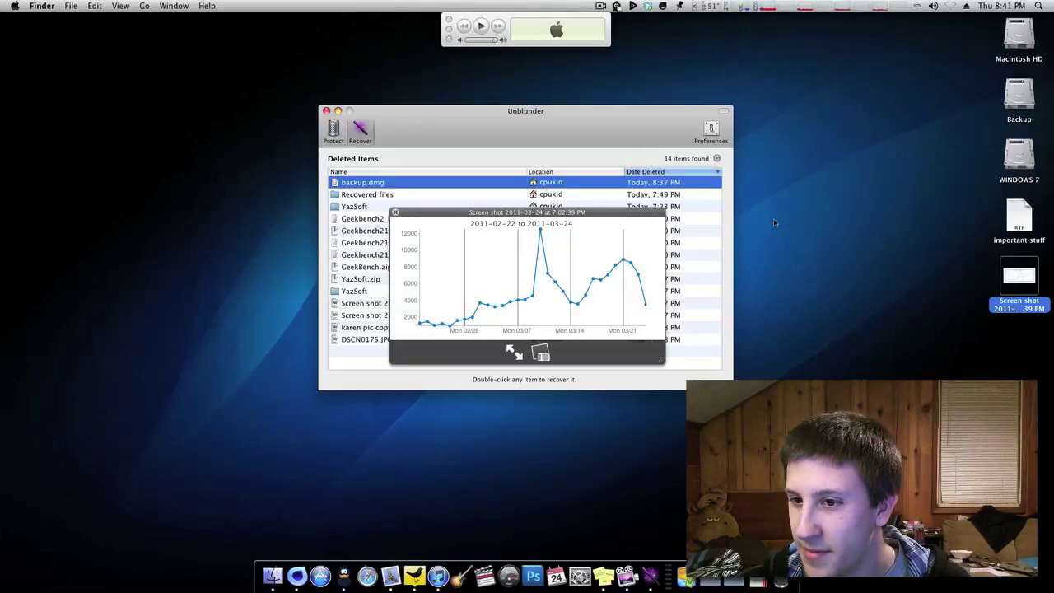
{"action": "key", "text": "space"}
{"action": "right_click", "coordinate": [1021, 277]}
{"action": "left_click", "coordinate": [963, 311]}
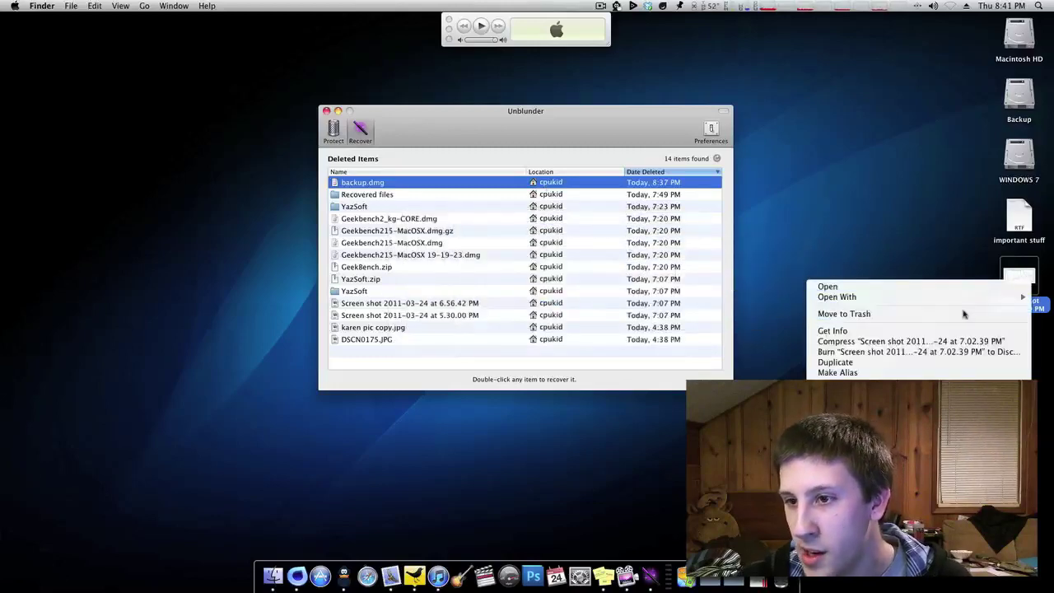
Minimise the Unblunder window to clear the desktop
{"action": "left_click", "coordinate": [533, 126]}
{"action": "double_click", "coordinate": [533, 127]}
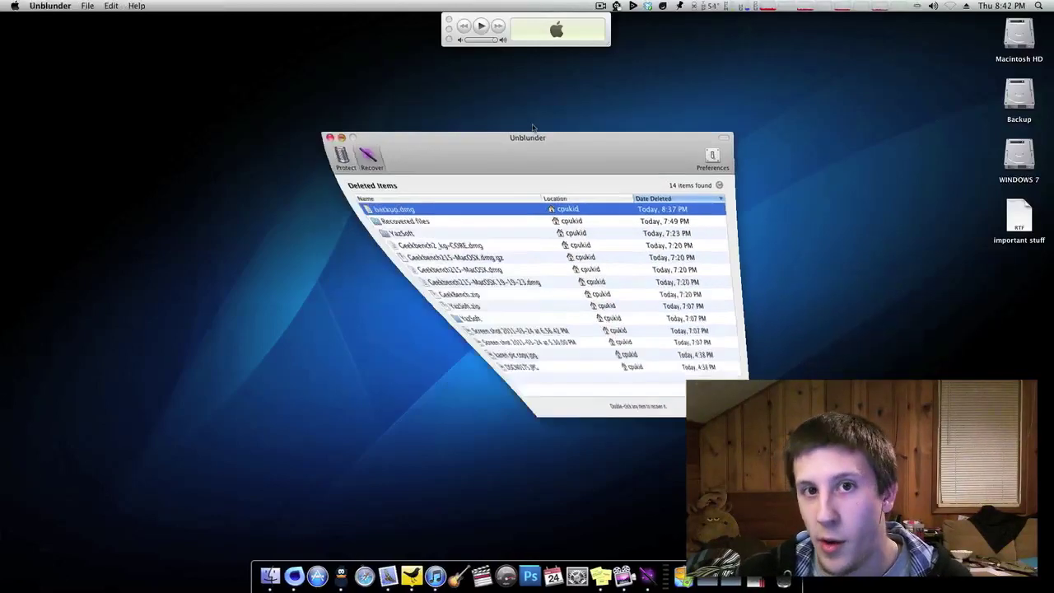
{"action": "left_click", "coordinate": [532, 124]}
Open the "important stuff" RTF document from the desktop and move its window to the middle of the desktop
{"action": "double_click", "coordinate": [1020, 217]}
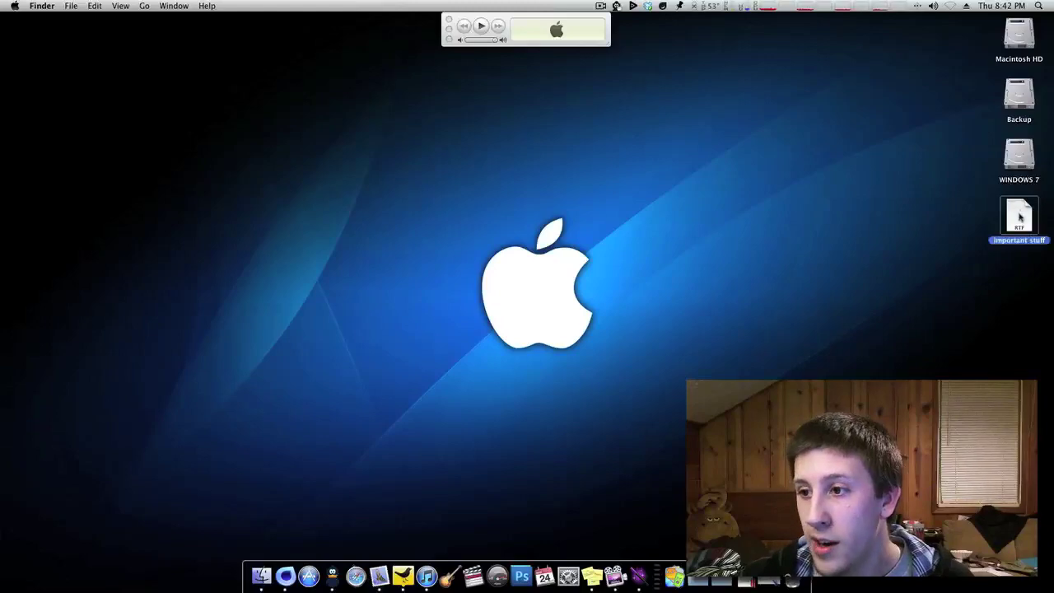
{"action": "left_click_drag", "start_coordinate": [307, 47], "coordinate": [589, 161]}
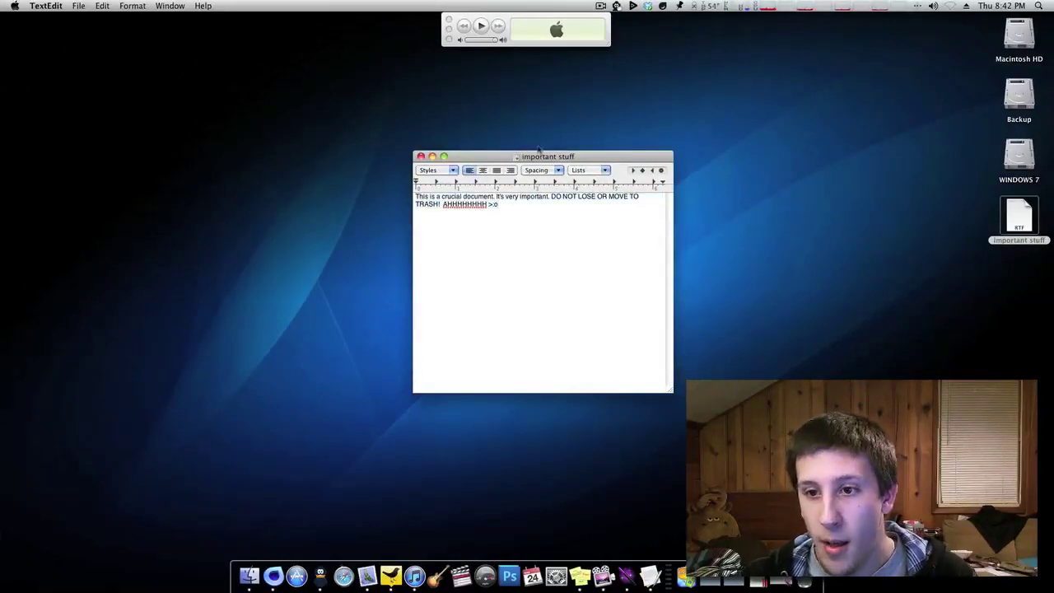
Quit TextEdit and move the "important stuff" document from the desktop to the Trash
{"action": "left_click_drag", "start_coordinate": [538, 151], "coordinate": [505, 134]}
{"action": "key", "text": "super+q"}
{"action": "right_click", "coordinate": [1019, 215]}
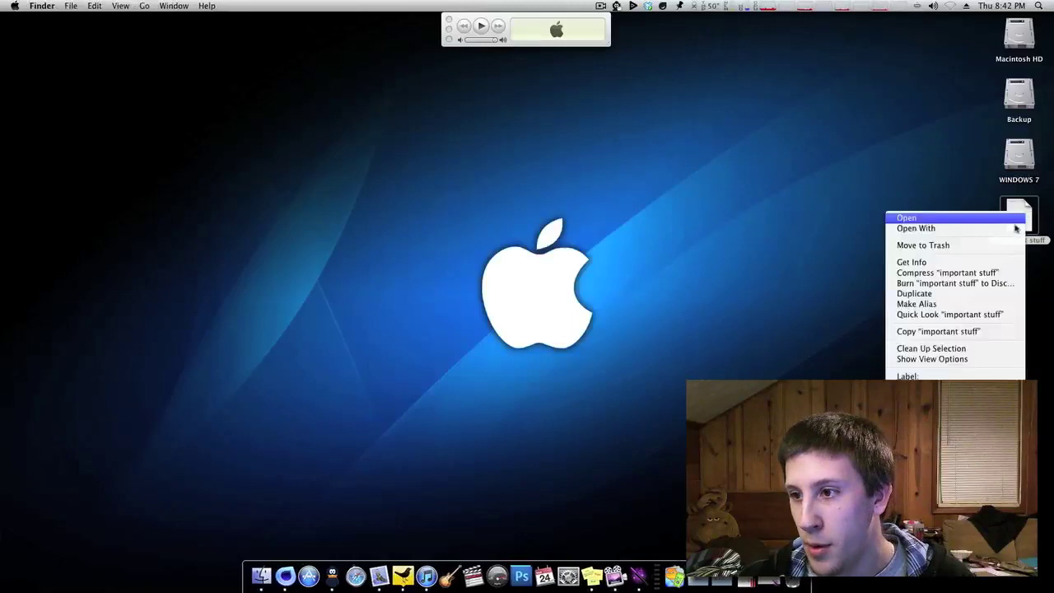
{"action": "left_click", "coordinate": [997, 244]}
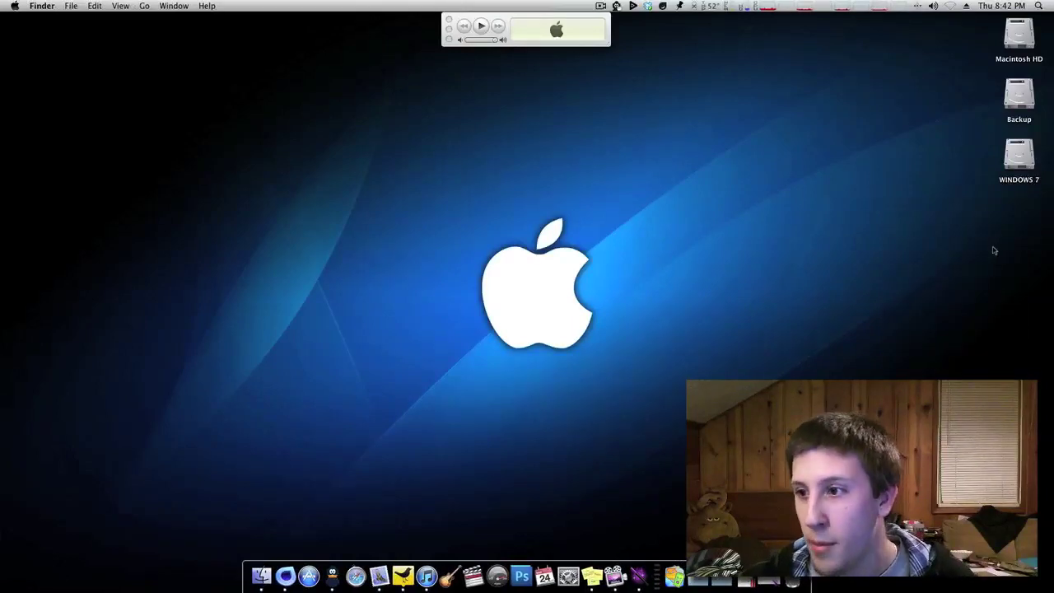
Open the Trash to view its contents and empty it
{"action": "left_click", "coordinate": [674, 575]}
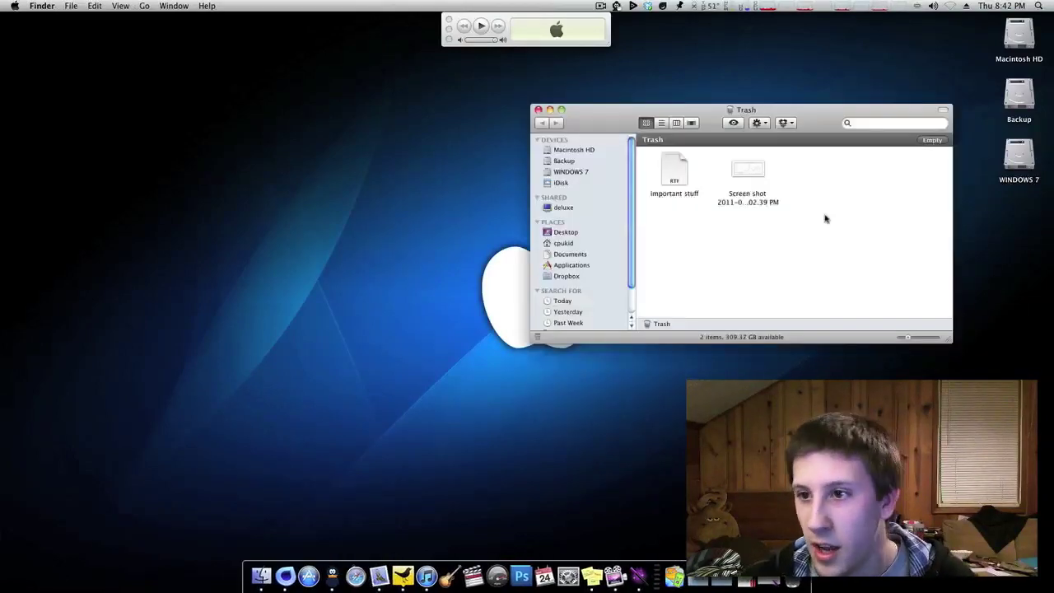
{"action": "left_click_drag", "start_coordinate": [793, 120], "coordinate": [548, 111]}
{"action": "left_click", "coordinate": [512, 111]}
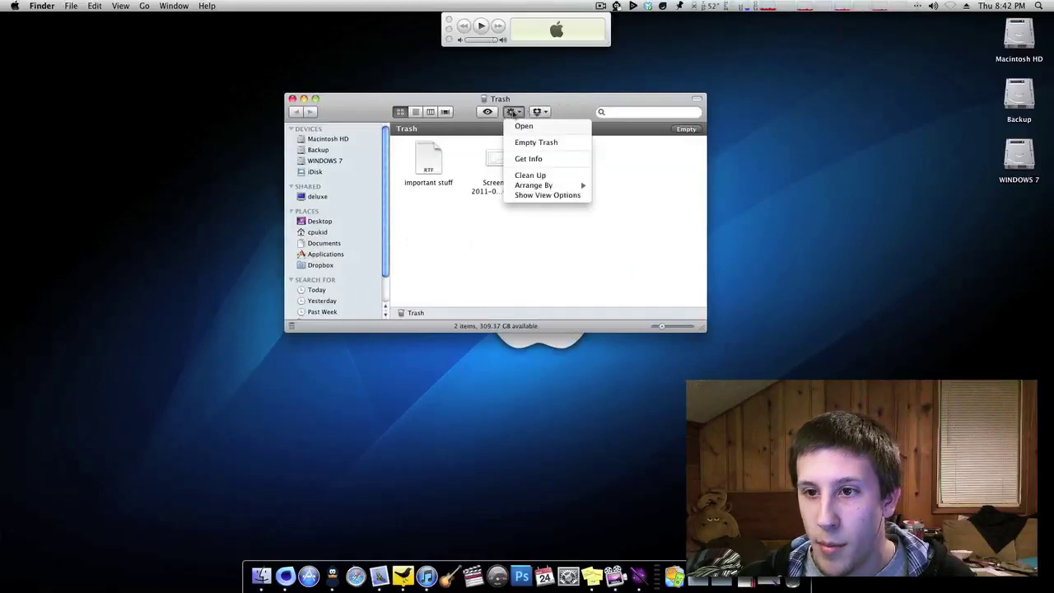
{"action": "left_click", "coordinate": [529, 143]}
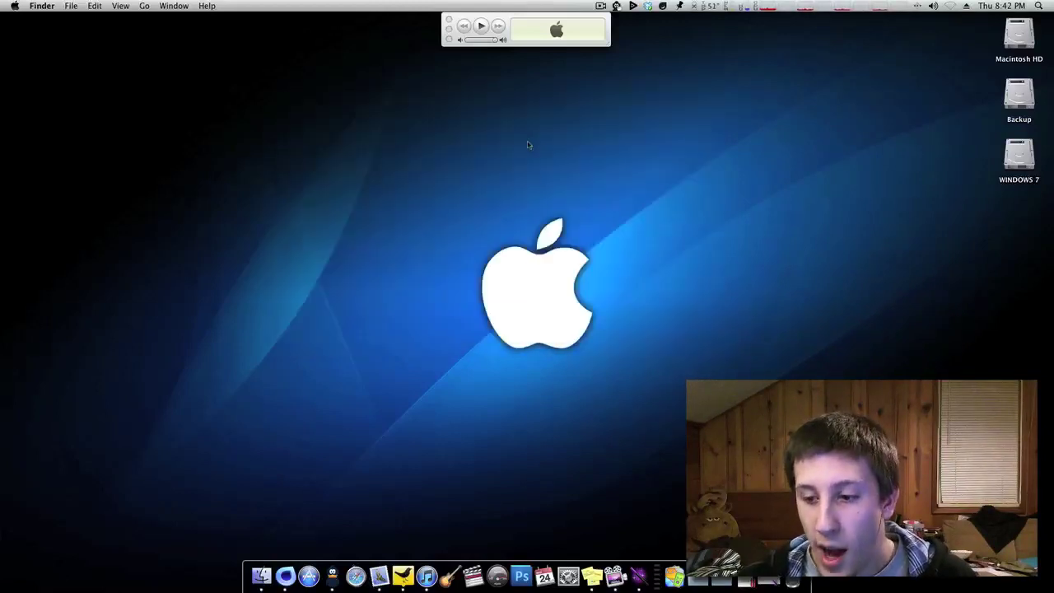
Bring back the minimised Unblunder window and refresh its list of deleted items
{"action": "left_click", "coordinate": [675, 568]}
{"action": "left_click_drag", "start_coordinate": [494, 125], "coordinate": [521, 121]}
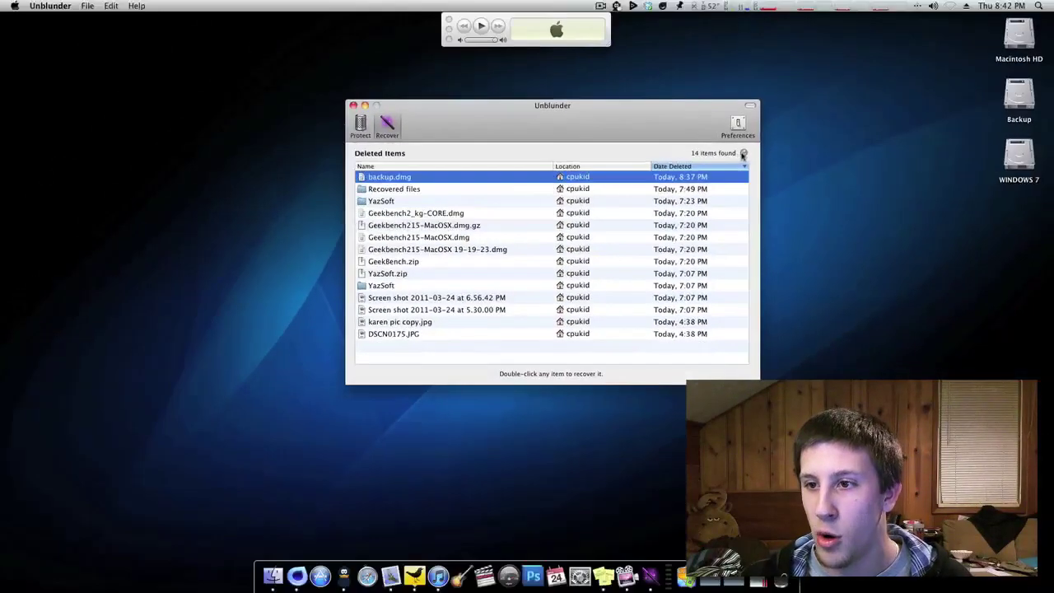
{"action": "left_click", "coordinate": [744, 153]}
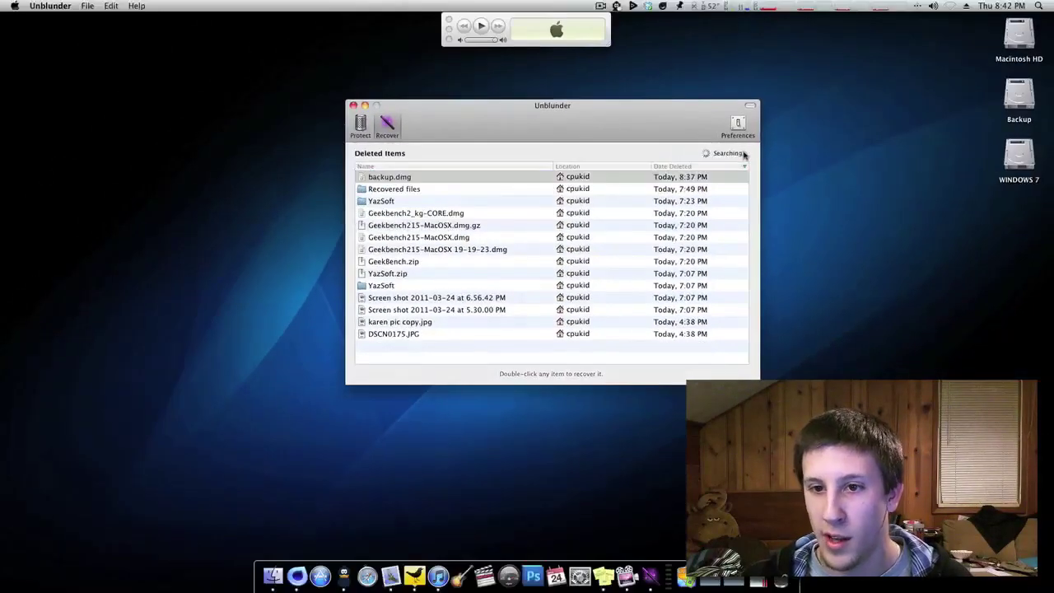
Recover the deleted "important stuff" document, choosing the Desktop folder as its destination
{"action": "left_click", "coordinate": [410, 190]}
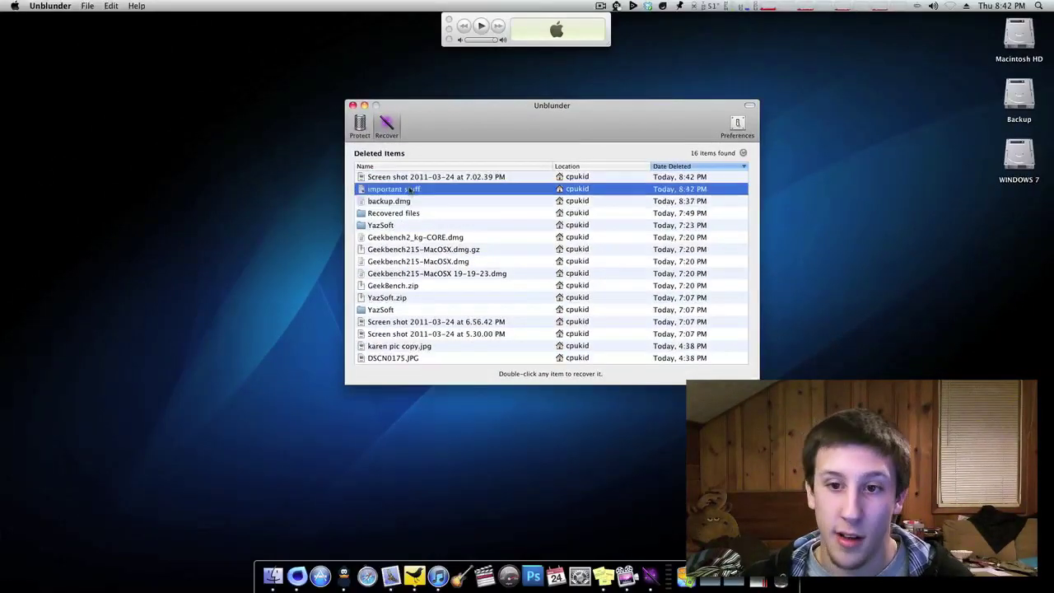
{"action": "double_click", "coordinate": [410, 190]}
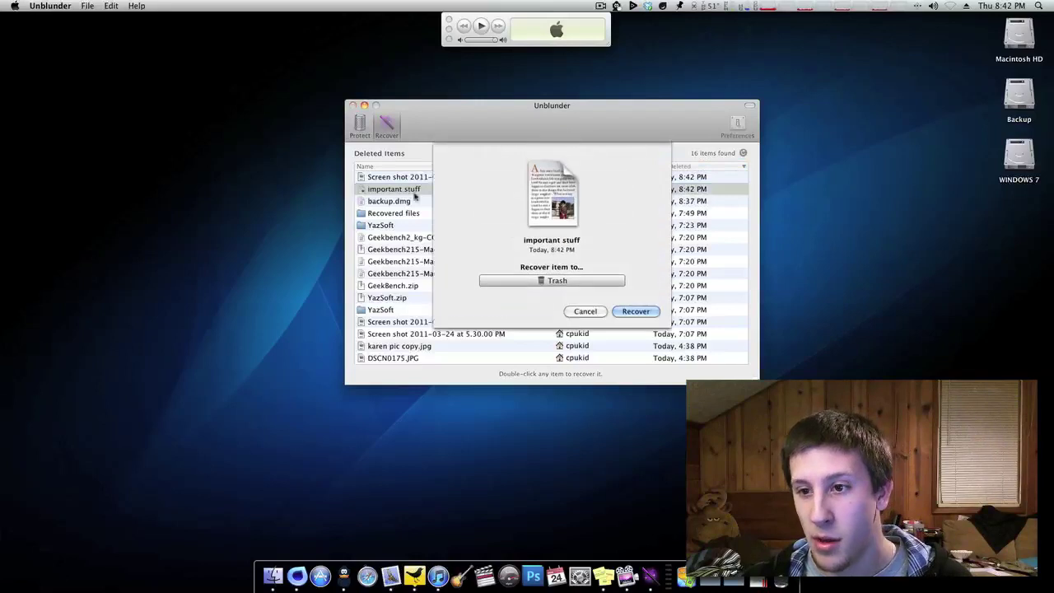
{"action": "left_click", "coordinate": [604, 281]}
{"action": "left_click", "coordinate": [582, 273]}
{"action": "left_click", "coordinate": [640, 300]}
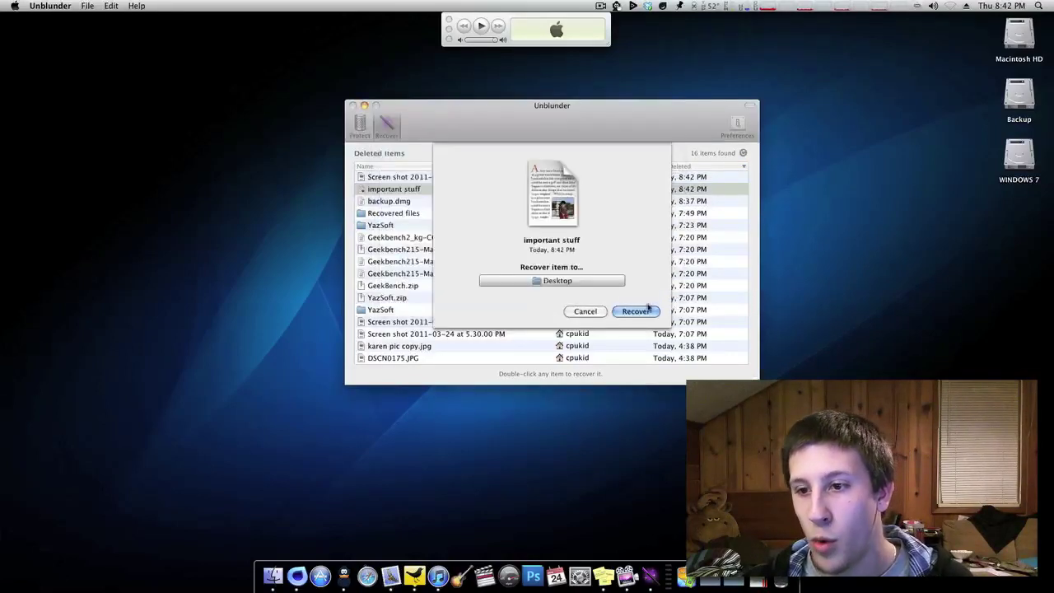
{"action": "left_click", "coordinate": [637, 309]}
Preview the recovered "important stuff" document on the desktop, close the preview and return to Unblunder
{"action": "left_click", "coordinate": [1006, 219]}
{"action": "key", "text": "space"}
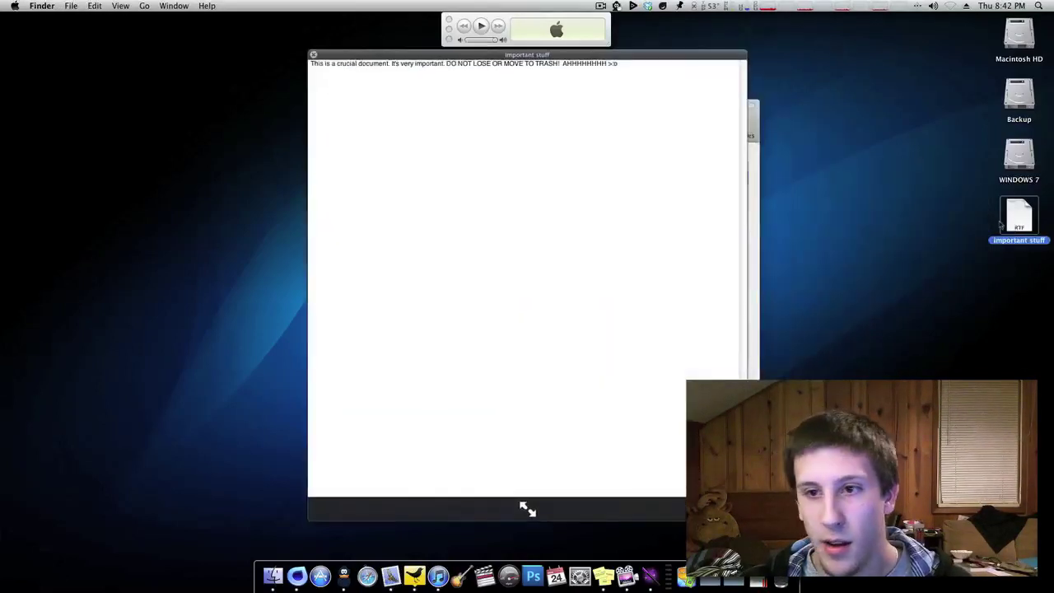
{"action": "key", "text": "space"}
{"action": "left_click", "coordinate": [610, 113]}
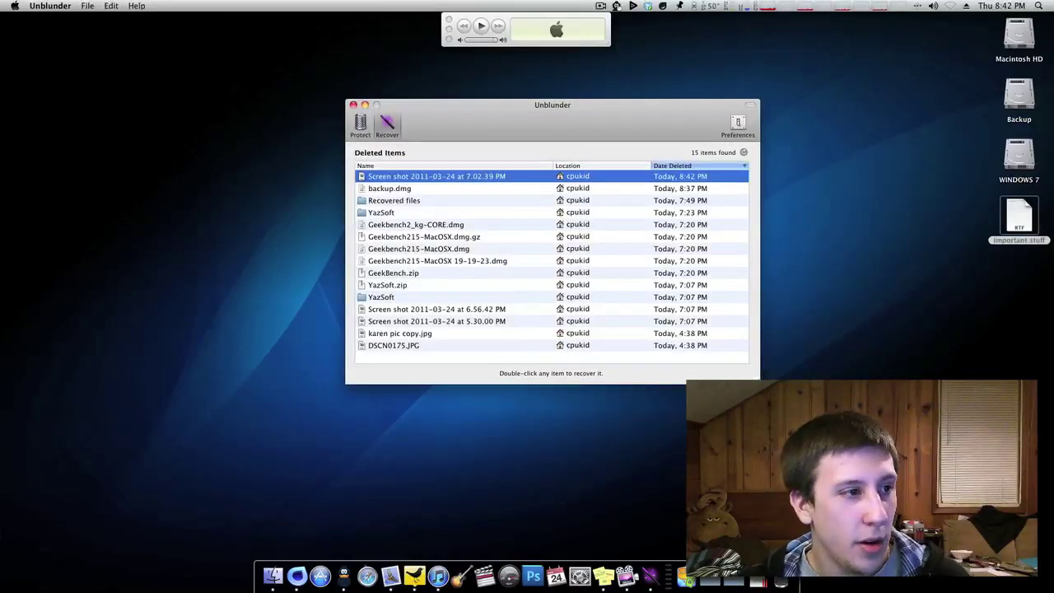
Switch to Finder and open the "My content" folder inside Videos on the Backup volume
{"action": "left_click", "coordinate": [273, 575]}
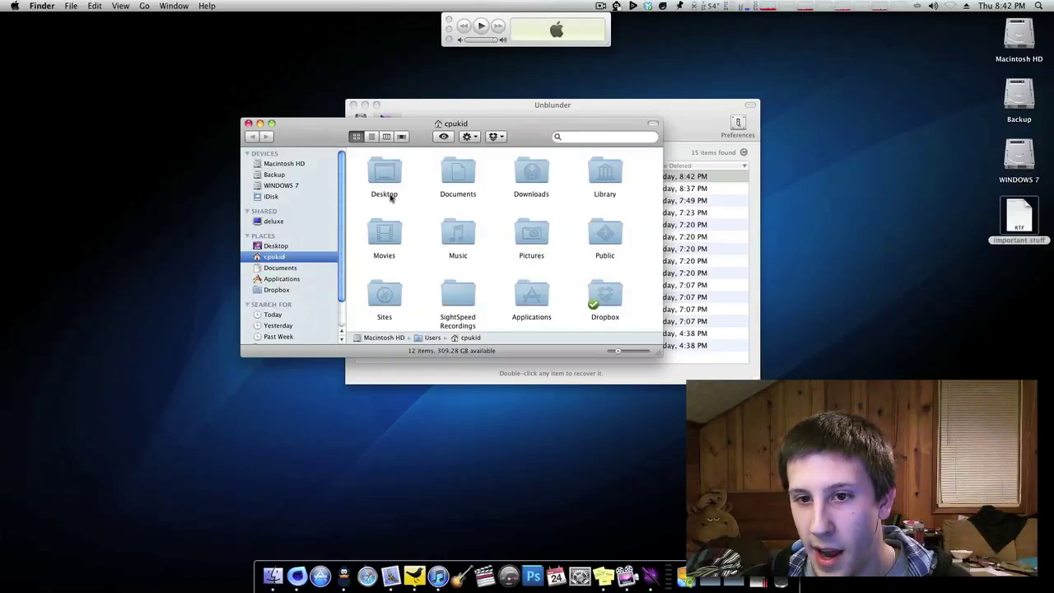
{"action": "left_click", "coordinate": [284, 178]}
{"action": "double_click", "coordinate": [465, 234]}
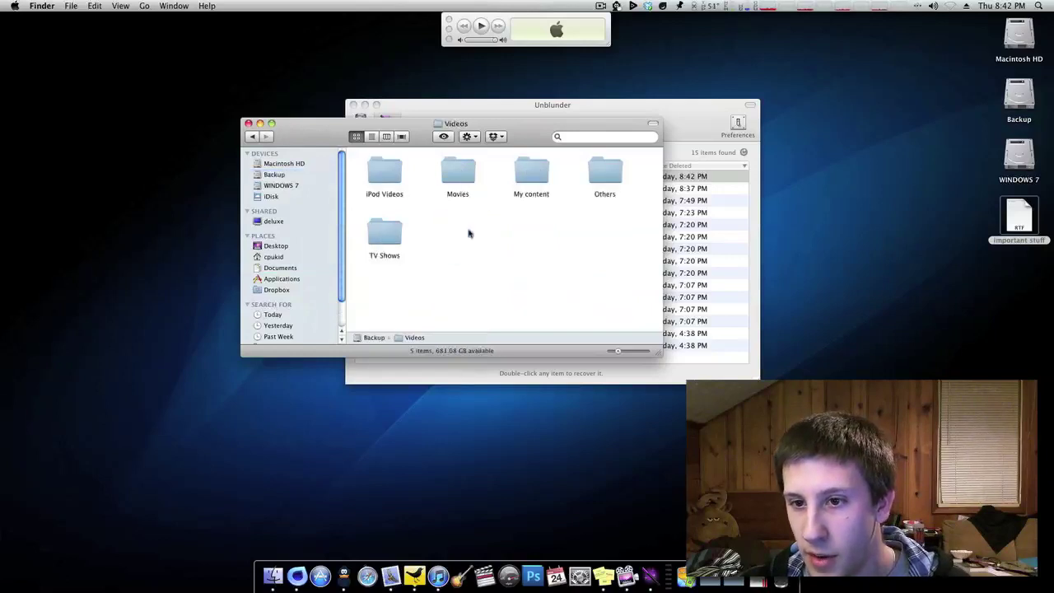
{"action": "double_click", "coordinate": [531, 173]}
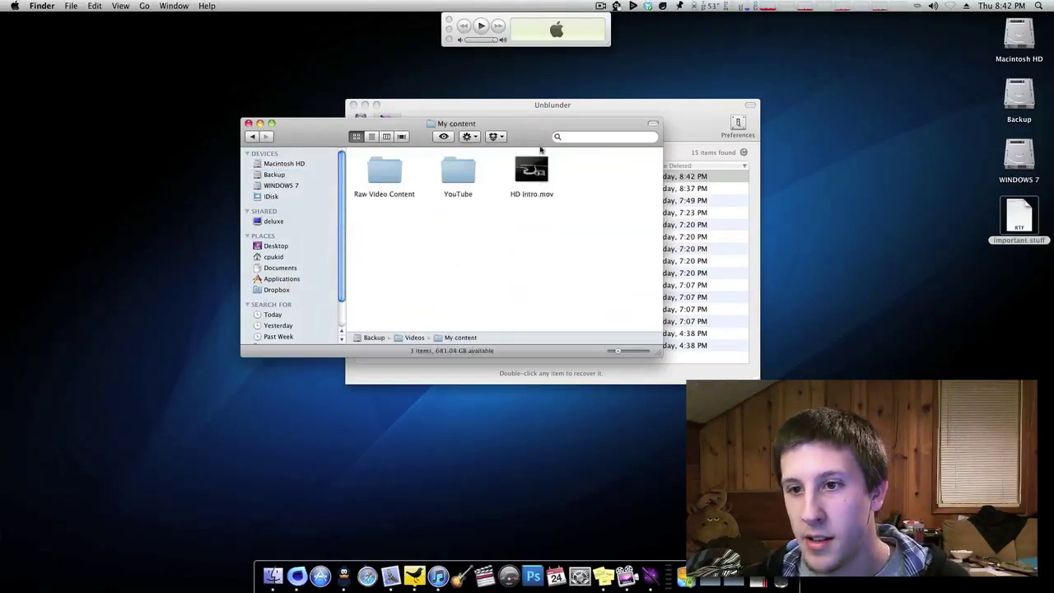
Play a Quick Look preview of HD Intro.mov and close it
{"action": "left_click", "coordinate": [547, 182]}
{"action": "key", "text": "space"}
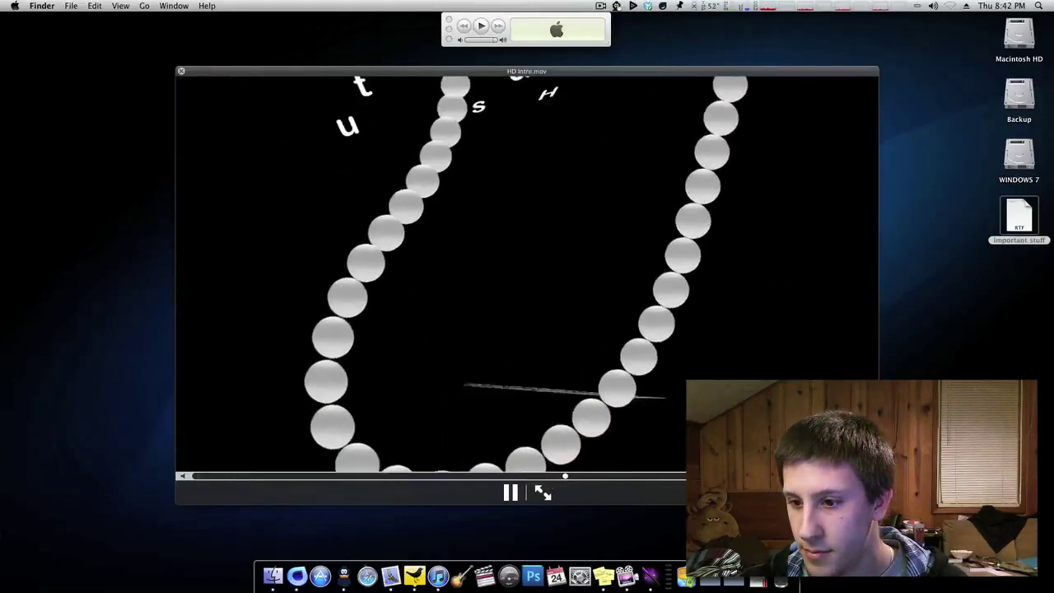
{"action": "key", "text": "space"}
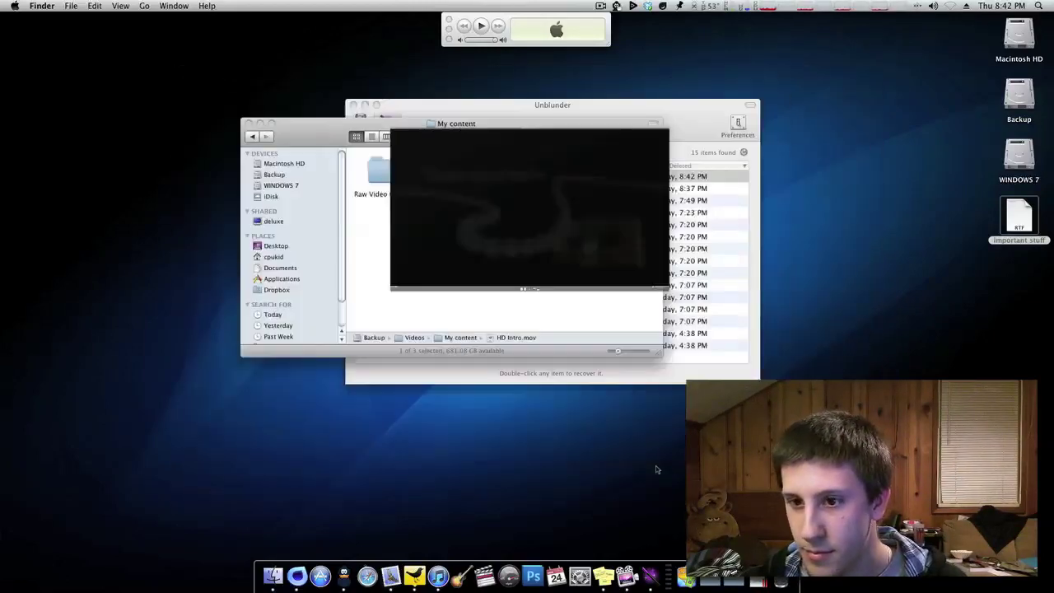
Move HD Intro.mov to the Trash, then close the folder window and permanently empty the Trash
{"action": "right_click", "coordinate": [539, 178]}
{"action": "left_click", "coordinate": [575, 207]}
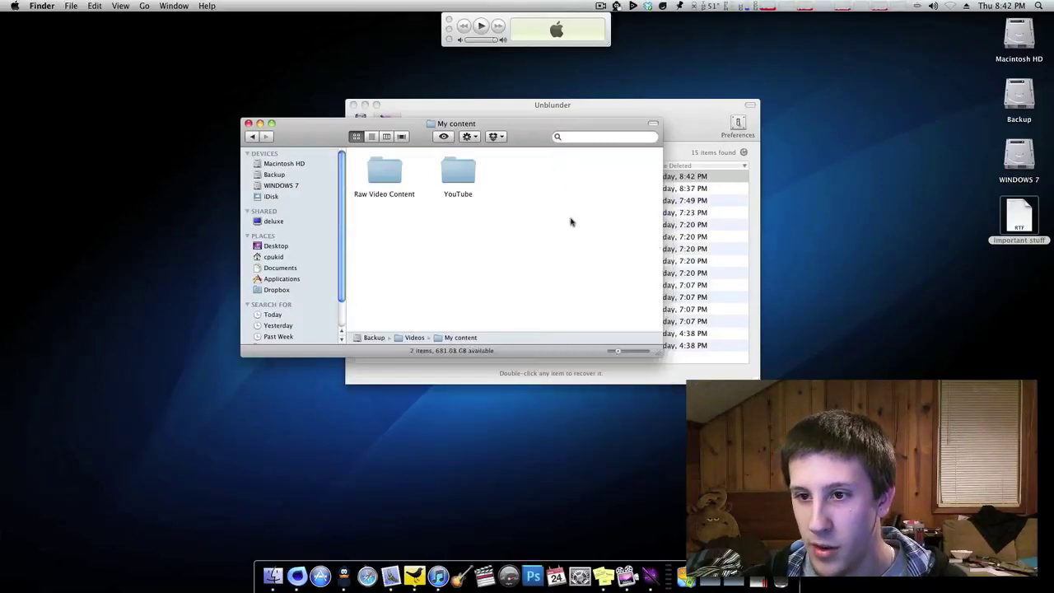
{"action": "left_click", "coordinate": [248, 122]}
{"action": "key", "text": "super+shift+BackSpace"}
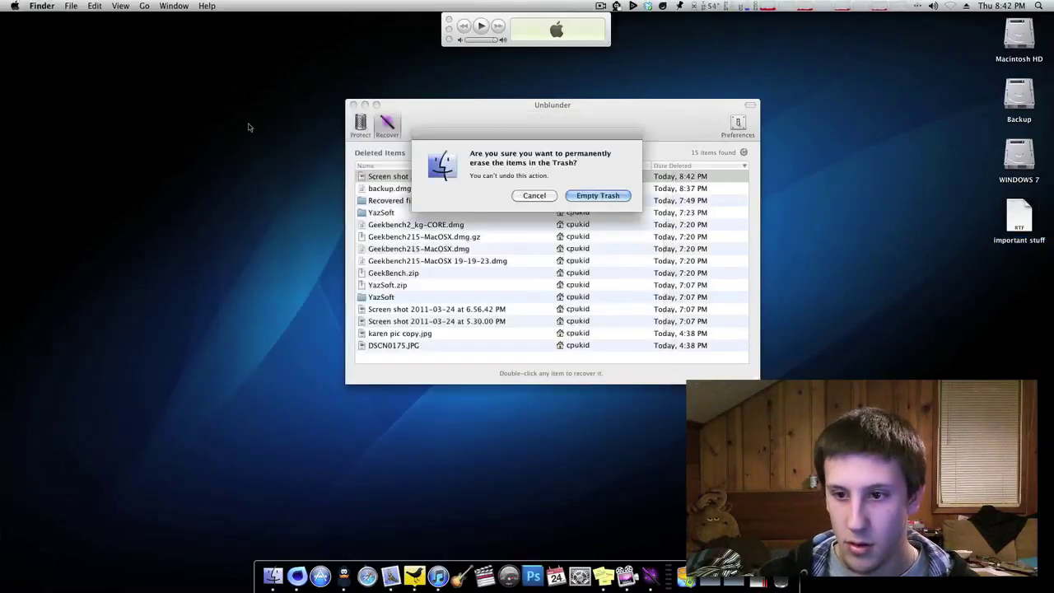
{"action": "key", "text": "Return"}
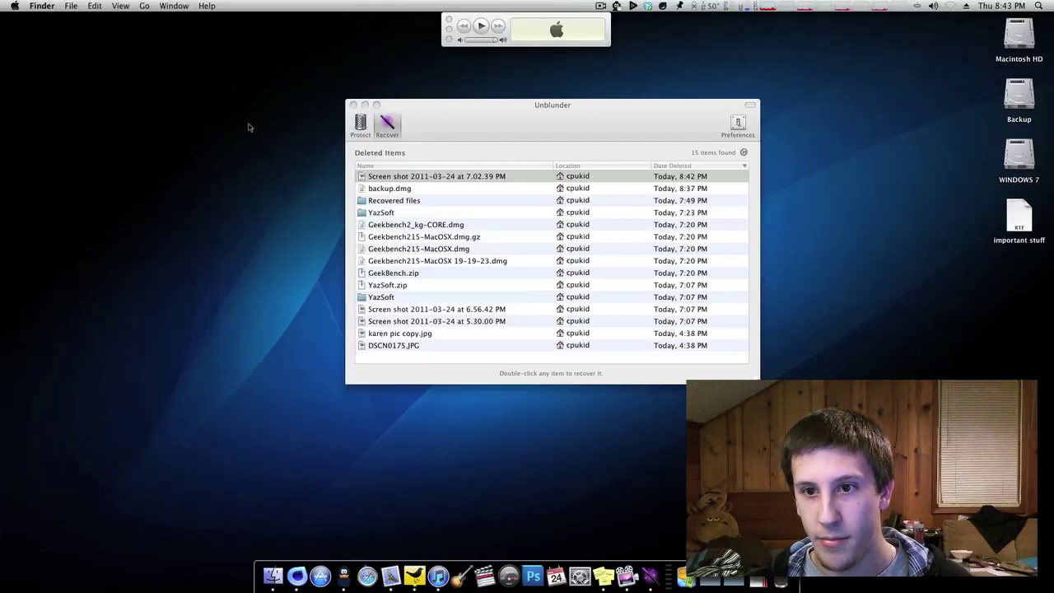
Refresh Unblunder's deleted items and start recovering HD Intro.mov, browsing to the Backup volume for a destination
{"action": "left_click_drag", "start_coordinate": [591, 104], "coordinate": [564, 117]}
{"action": "left_click", "coordinate": [701, 150]}
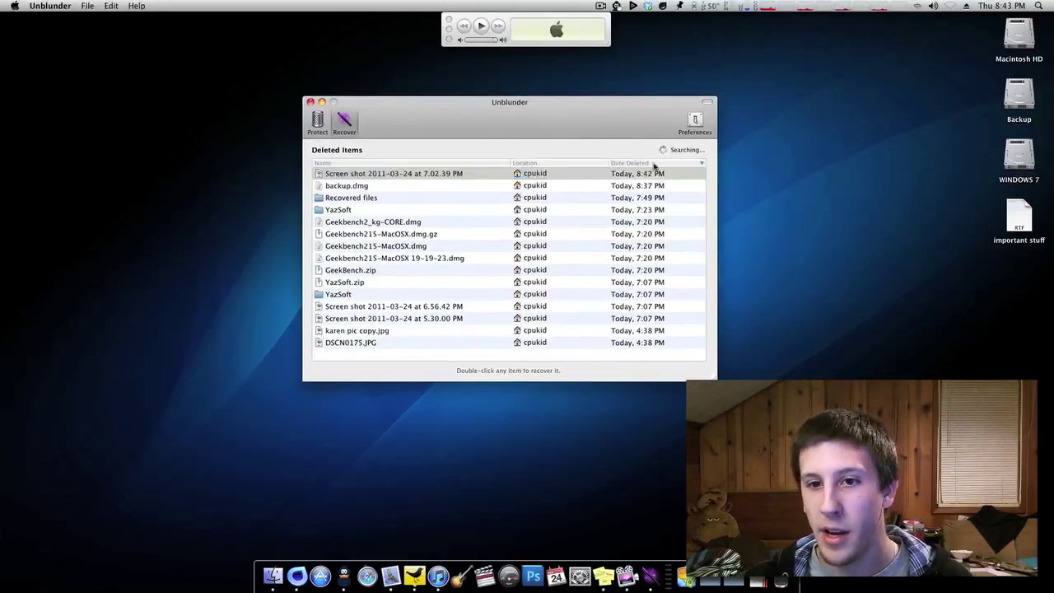
{"action": "double_click", "coordinate": [354, 174]}
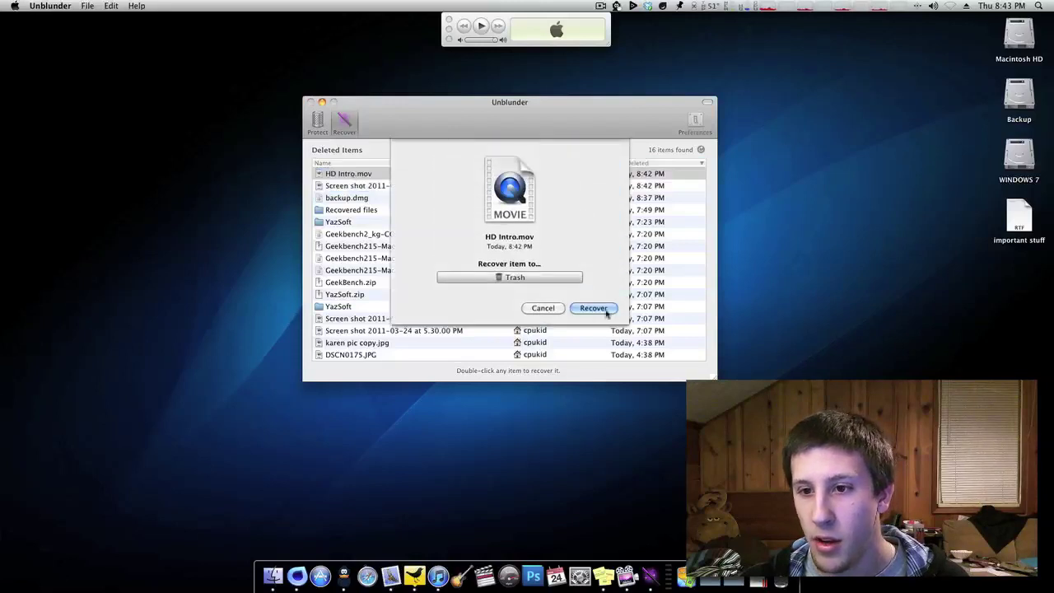
{"action": "left_click", "coordinate": [545, 278]}
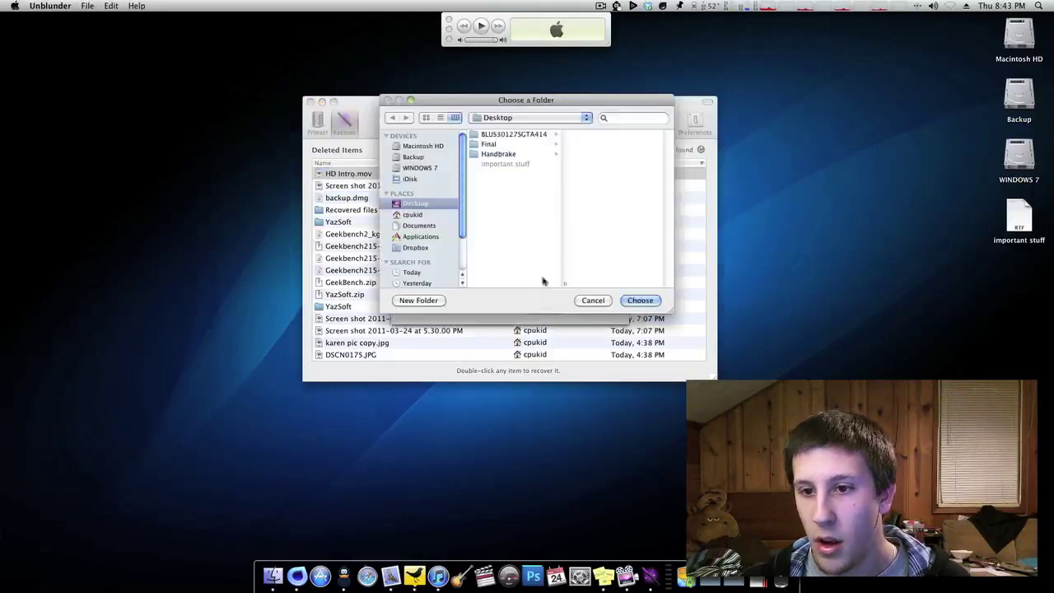
{"action": "left_click", "coordinate": [413, 156]}
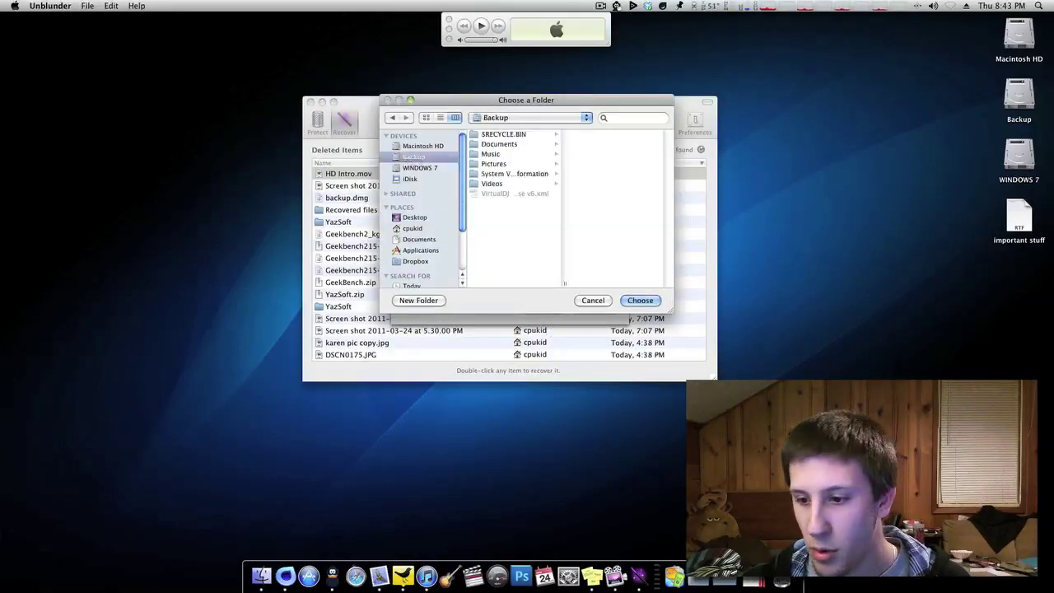
In Finder, open Videos > My content on the Backup volume and move its window clear of the folder chooser
{"action": "left_click", "coordinate": [710, 583]}
{"action": "left_click", "coordinate": [816, 554]}
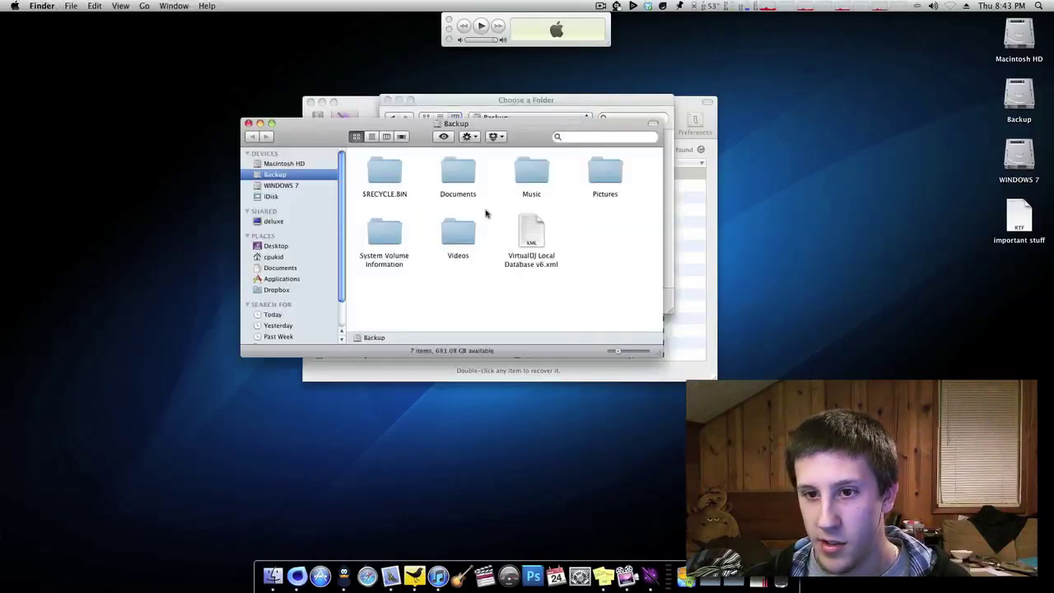
{"action": "left_click", "coordinate": [466, 227]}
{"action": "double_click", "coordinate": [466, 227]}
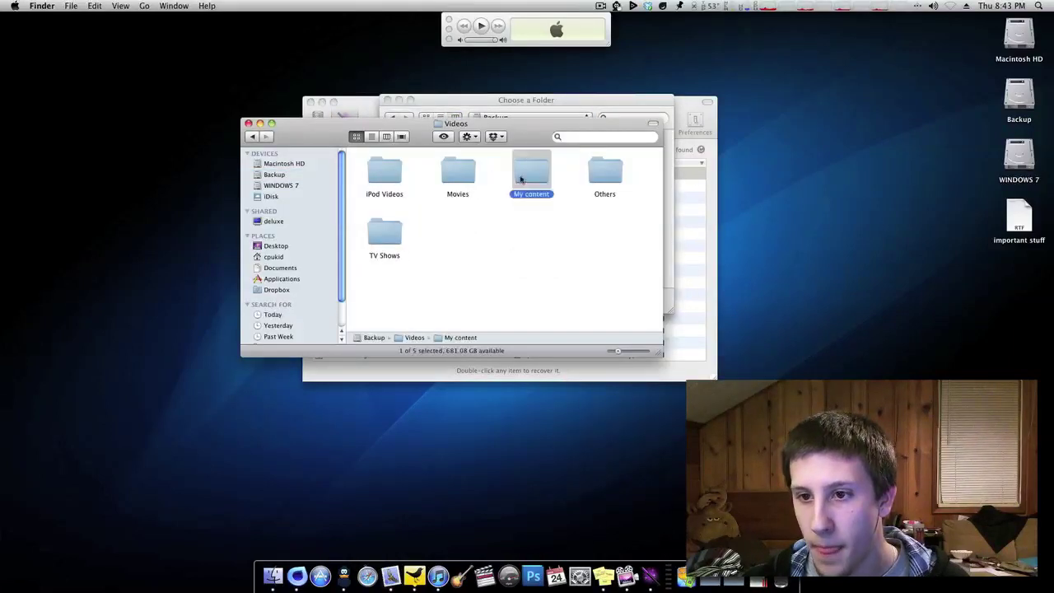
{"action": "double_click", "coordinate": [521, 180]}
{"action": "left_click_drag", "start_coordinate": [558, 124], "coordinate": [855, 43]}
Choose the "My content" folder inside Videos as the destination and recover HD Intro.mov there
{"action": "left_click", "coordinate": [472, 108]}
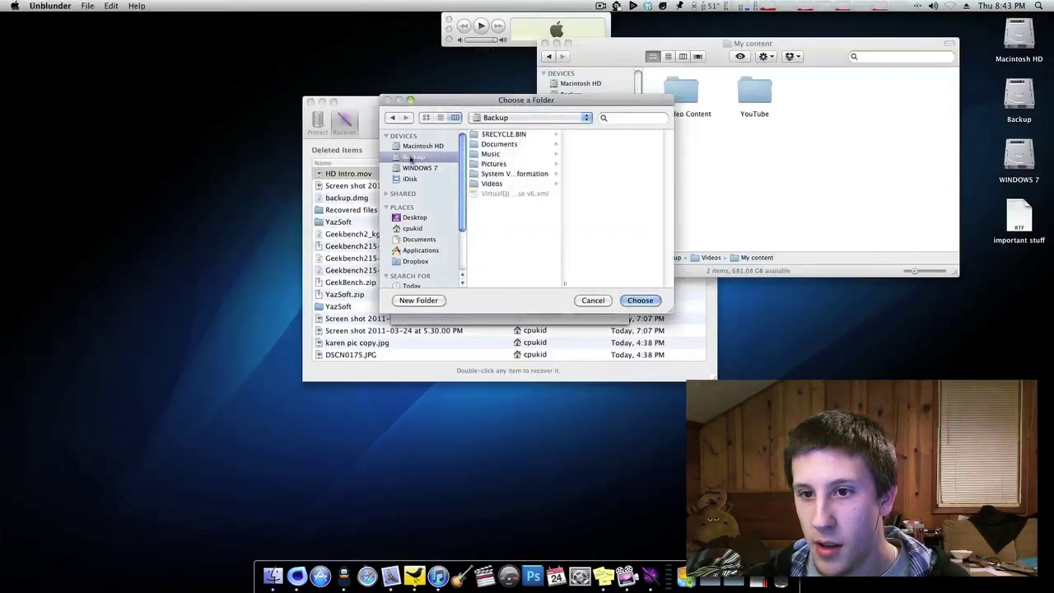
{"action": "left_click", "coordinate": [488, 184]}
{"action": "left_click", "coordinate": [606, 155]}
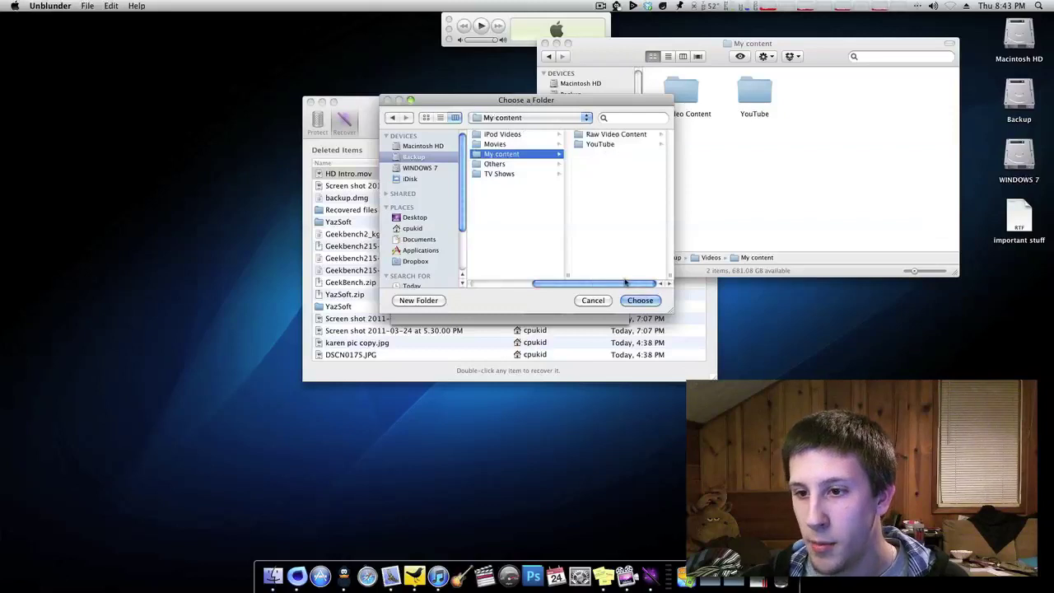
{"action": "left_click", "coordinate": [641, 301]}
{"action": "left_click", "coordinate": [597, 307]}
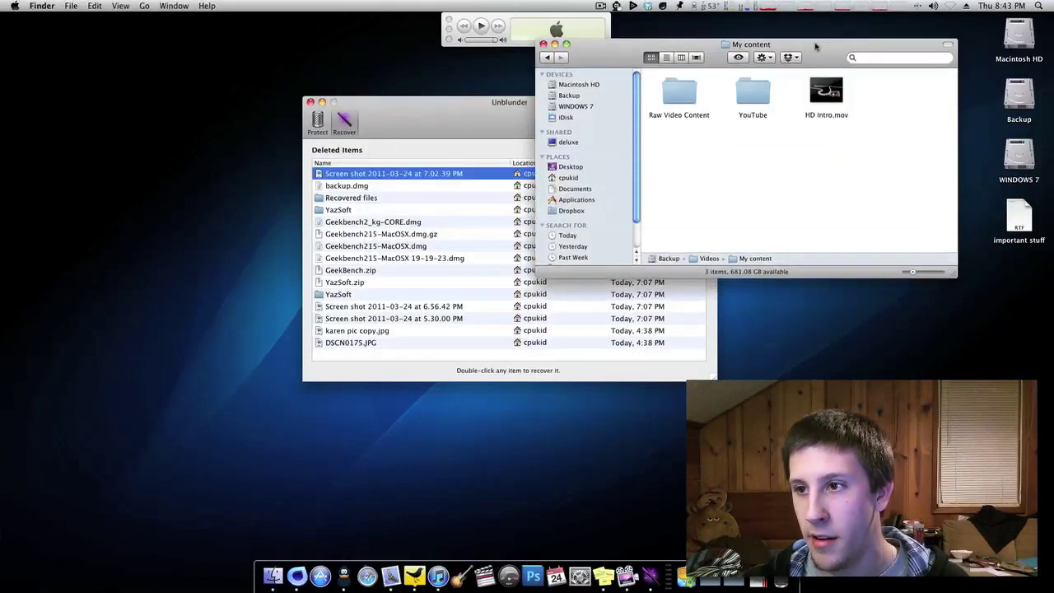
Preview the recovered HD Intro.mov, skipping ahead in the video, and close the preview and folder window
{"action": "left_click_drag", "start_coordinate": [817, 47], "coordinate": [664, 60]}
{"action": "key", "text": "space"}
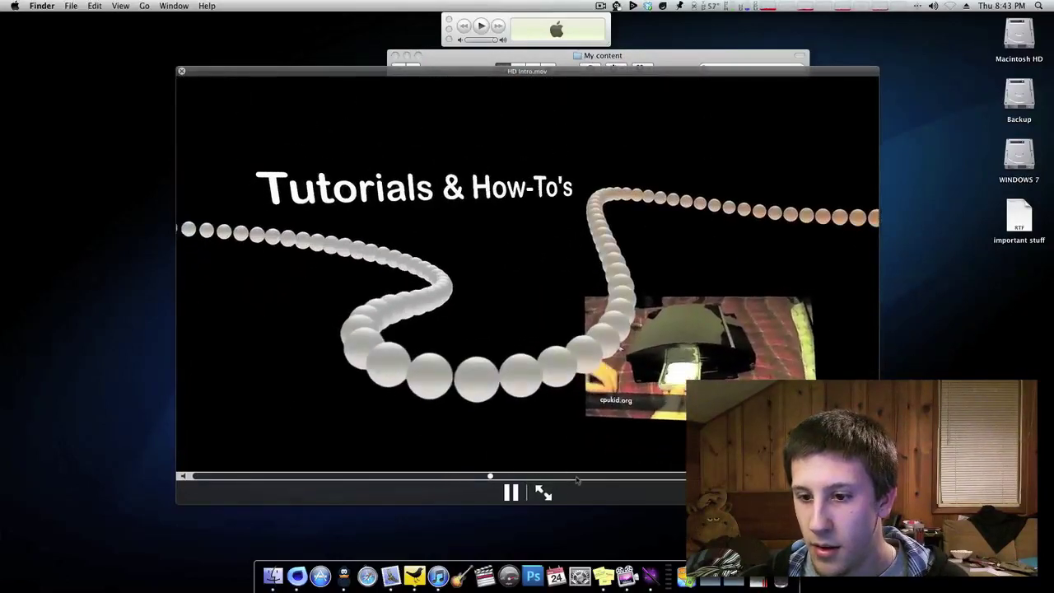
{"action": "left_click_drag", "start_coordinate": [449, 478], "coordinate": [684, 476]}
{"action": "key", "text": "space"}
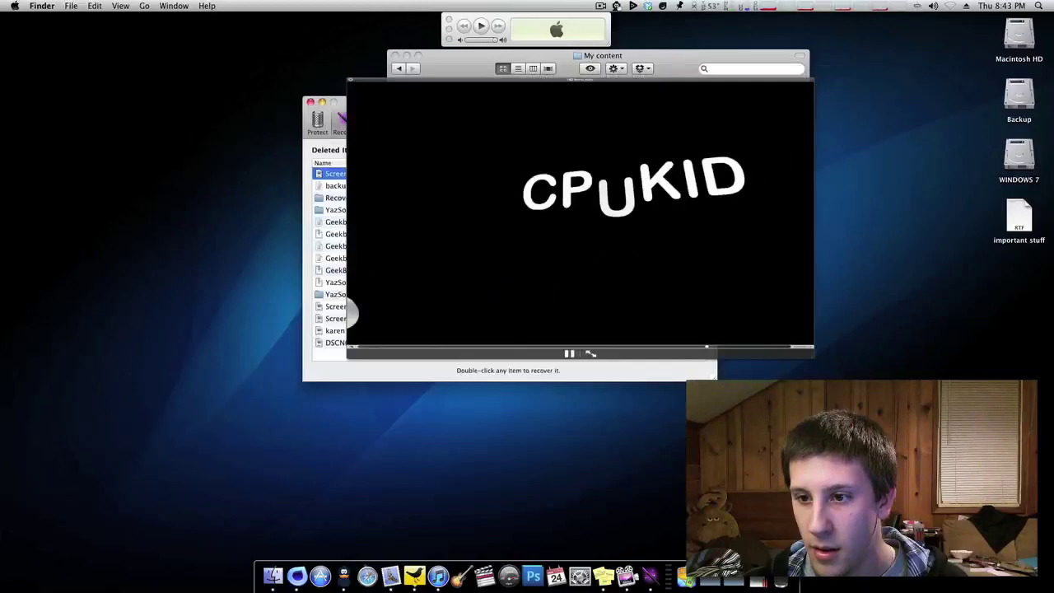
{"action": "left_click", "coordinate": [395, 55]}
Open Unblunder's preferences and position the window in the upper middle of the desktop
{"action": "left_click_drag", "start_coordinate": [427, 120], "coordinate": [417, 104]}
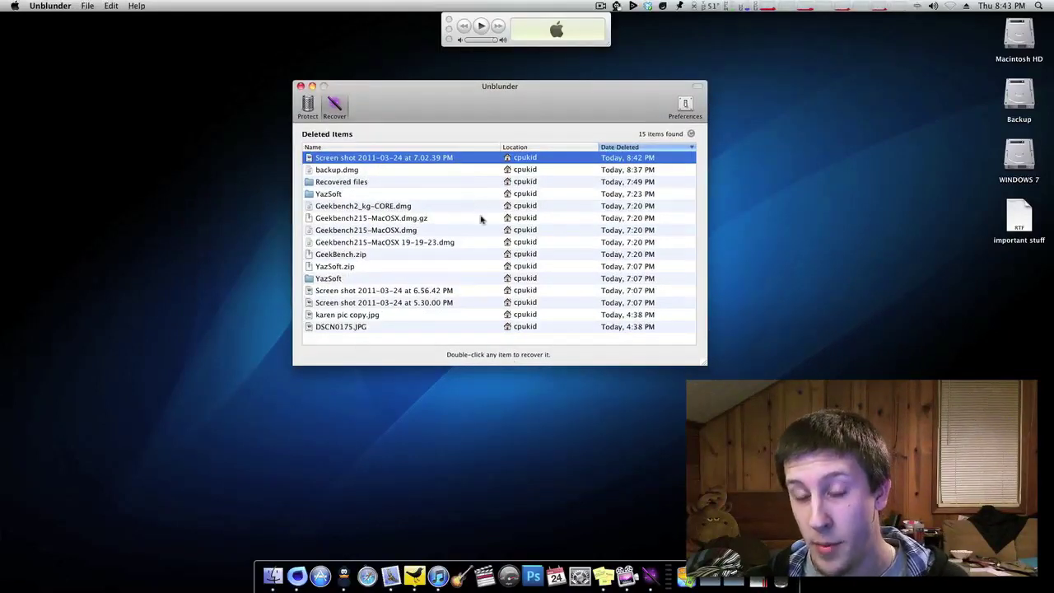
{"action": "left_click_drag", "start_coordinate": [617, 110], "coordinate": [600, 108]}
{"action": "left_click", "coordinate": [669, 105]}
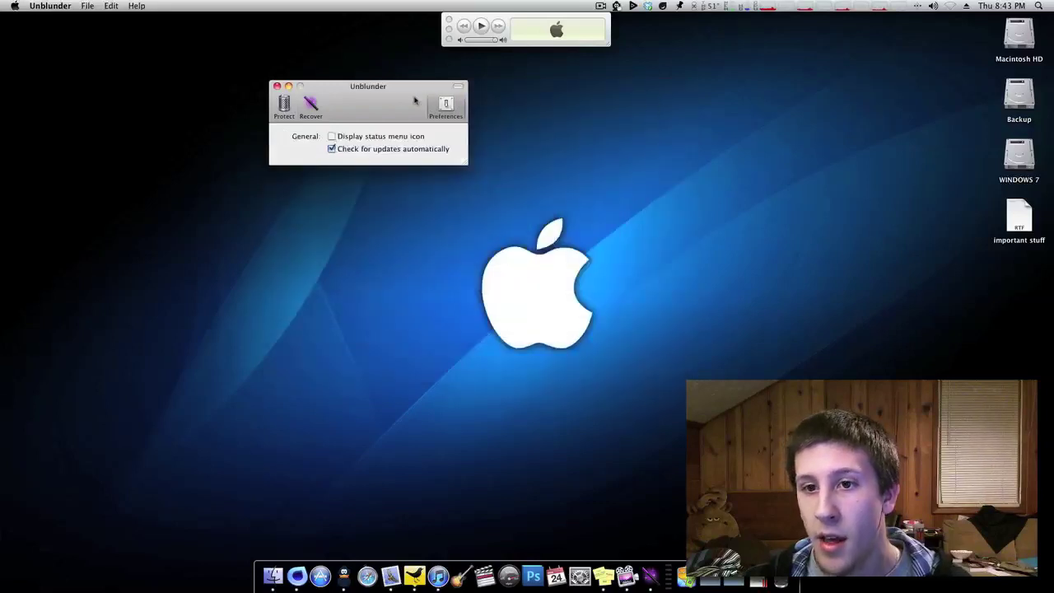
{"action": "left_click_drag", "start_coordinate": [363, 104], "coordinate": [521, 71]}
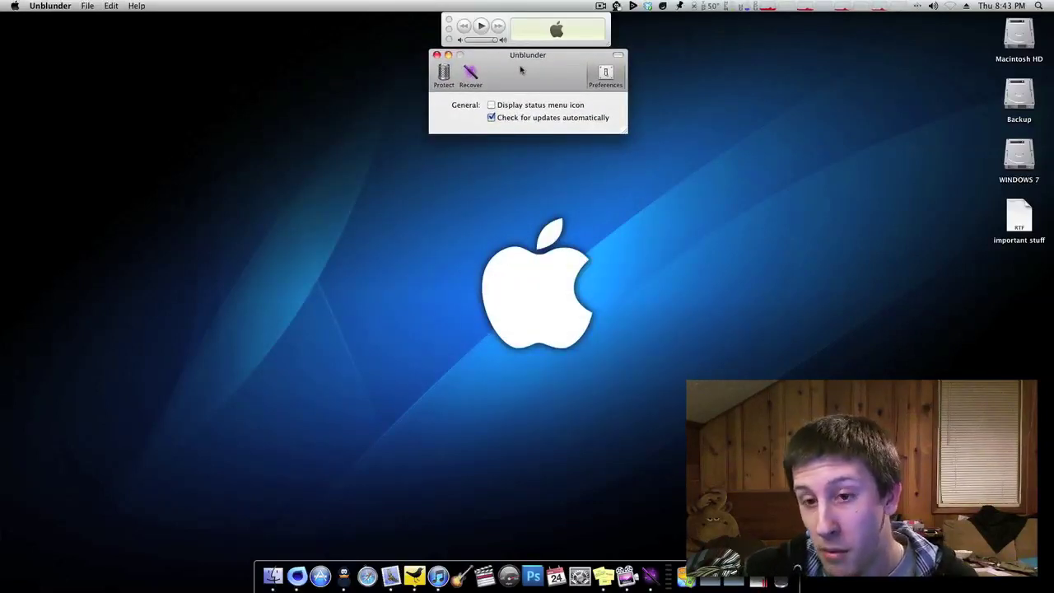
{"action": "left_click_drag", "start_coordinate": [520, 71], "coordinate": [520, 99]}
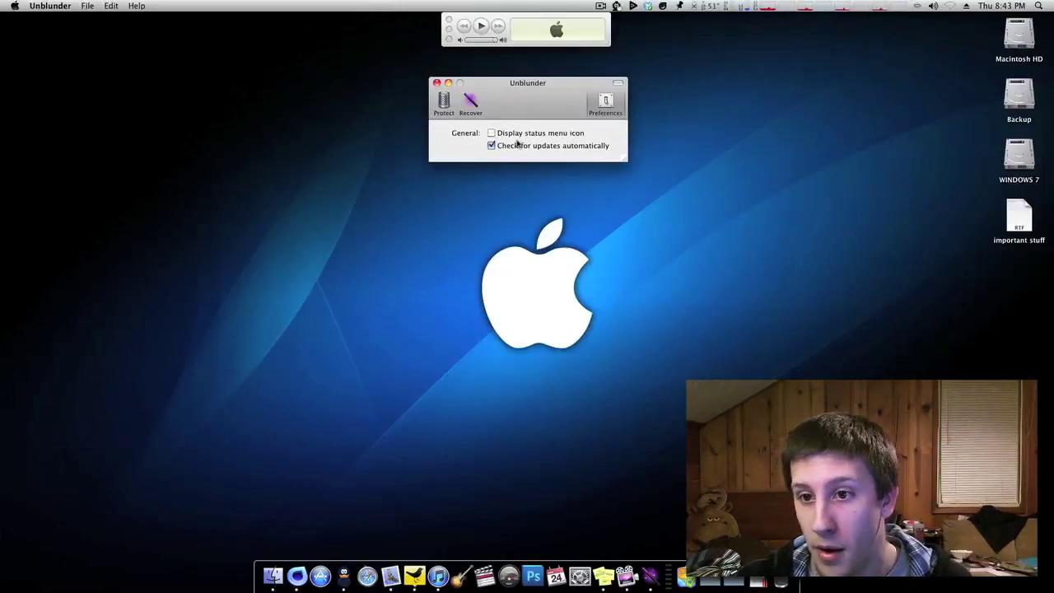
Turn on the display of Unblunder's status menu icon and view its menu of recovery and preferences commands
{"action": "left_click", "coordinate": [520, 136]}
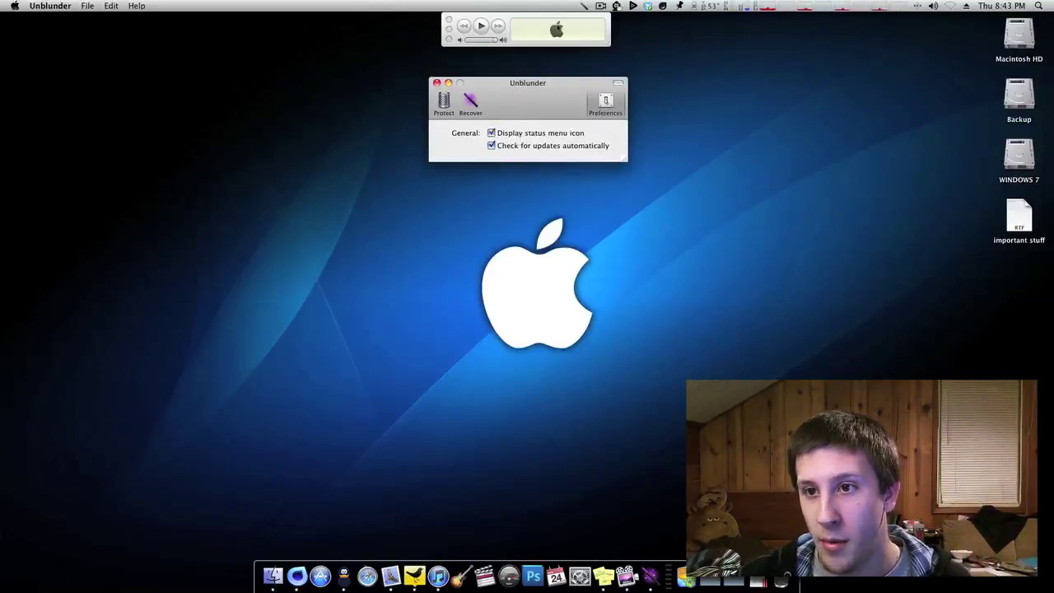
{"action": "left_click_drag", "start_coordinate": [515, 105], "coordinate": [511, 121]}
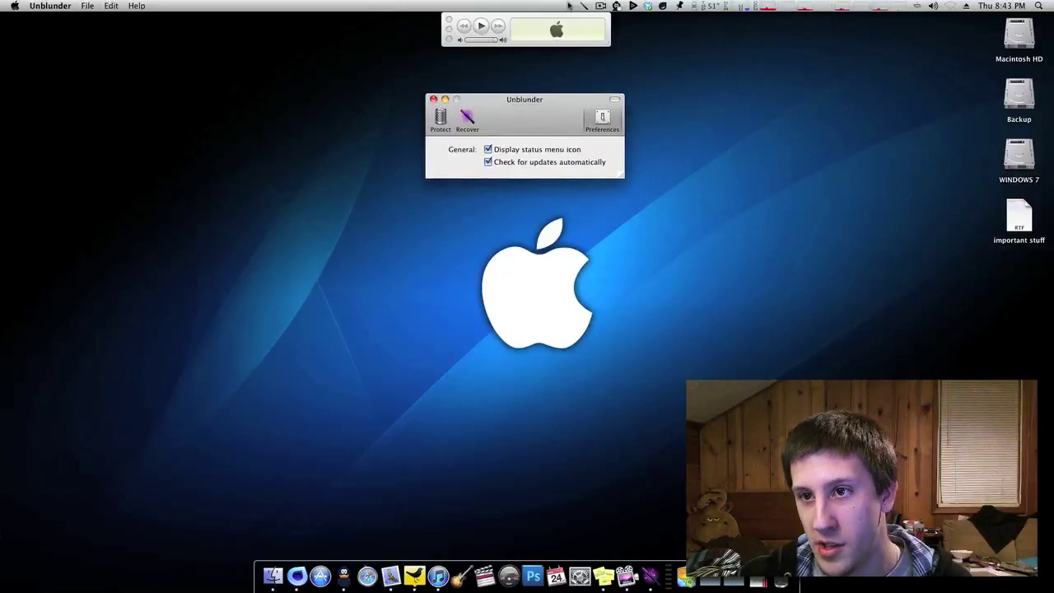
{"action": "left_click", "coordinate": [583, 5]}
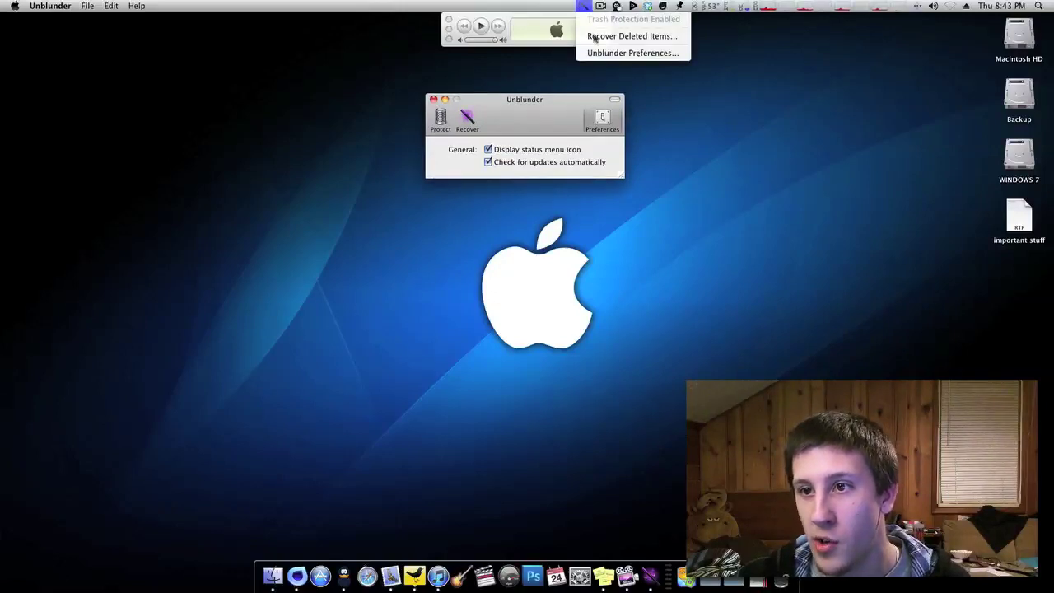
{"action": "left_click", "coordinate": [712, 127]}
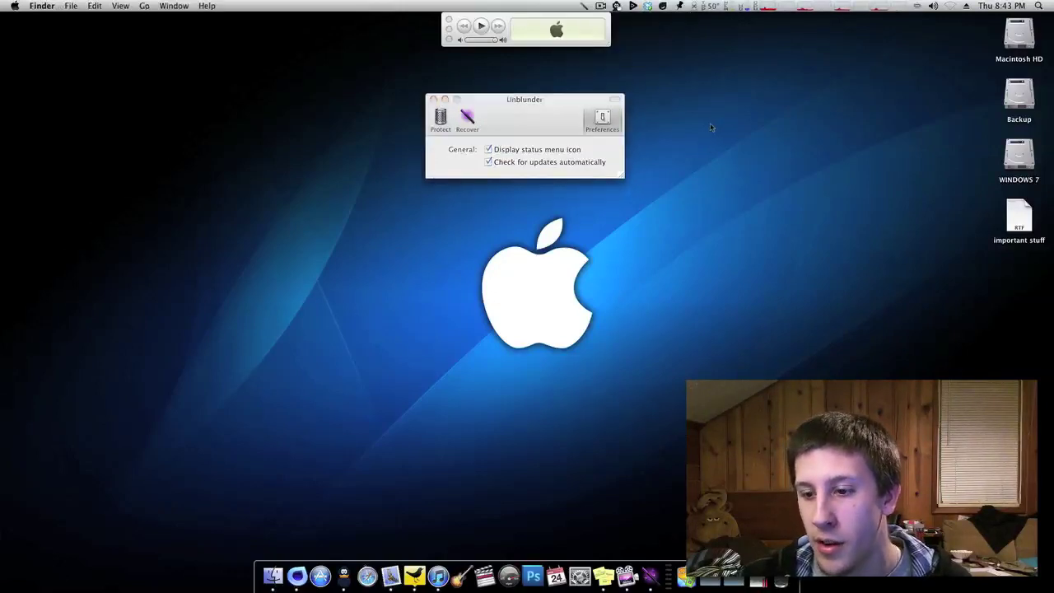
Look briefly at the Applications stack, return to Unblunder's preferences and turn off the status menu icon
{"action": "left_click", "coordinate": [686, 577]}
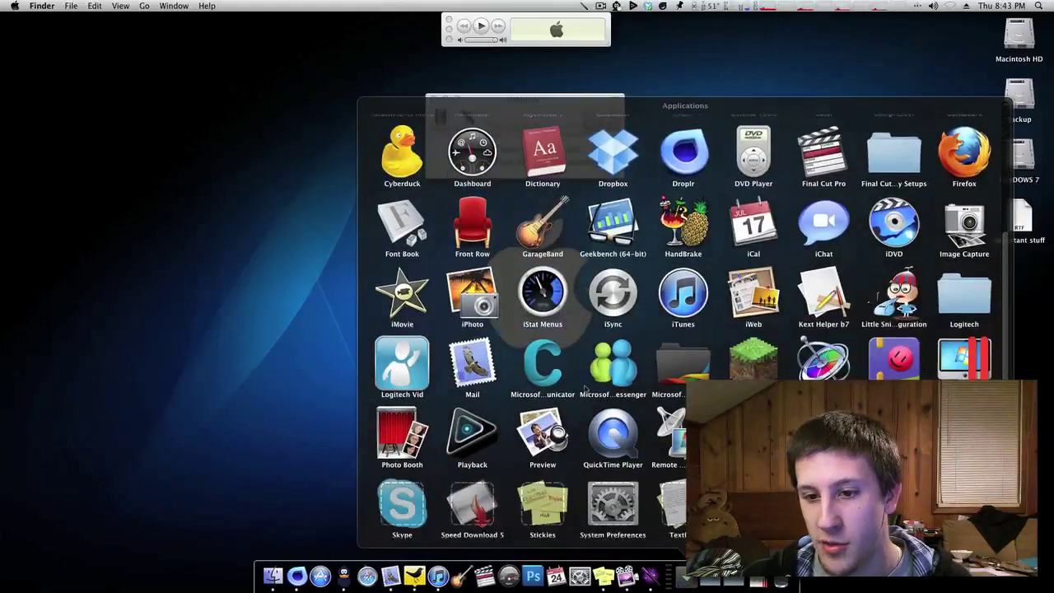
{"action": "left_click", "coordinate": [584, 388]}
{"action": "left_click", "coordinate": [525, 101]}
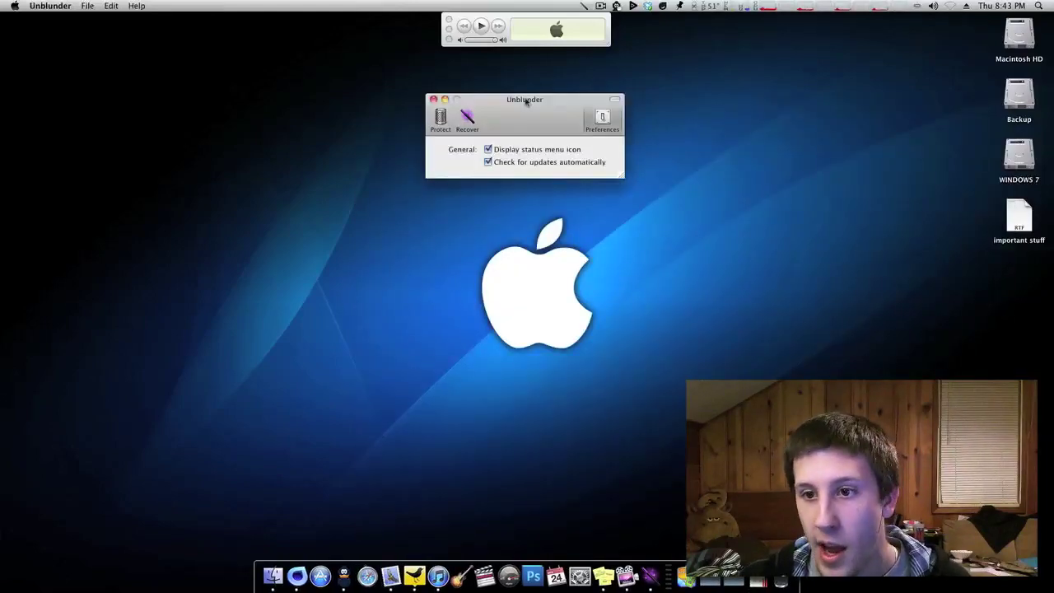
{"action": "left_click", "coordinate": [506, 153]}
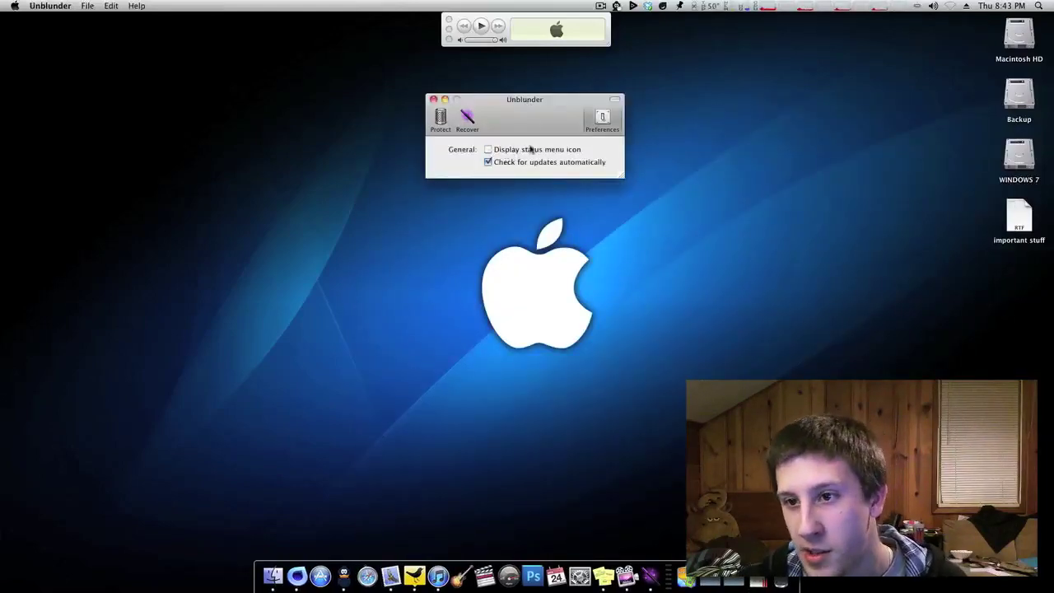
Show Unblunder's Trash protection settings for the volumes and quit the application
{"action": "left_click", "coordinate": [449, 121]}
{"action": "left_click_drag", "start_coordinate": [482, 118], "coordinate": [512, 116]}
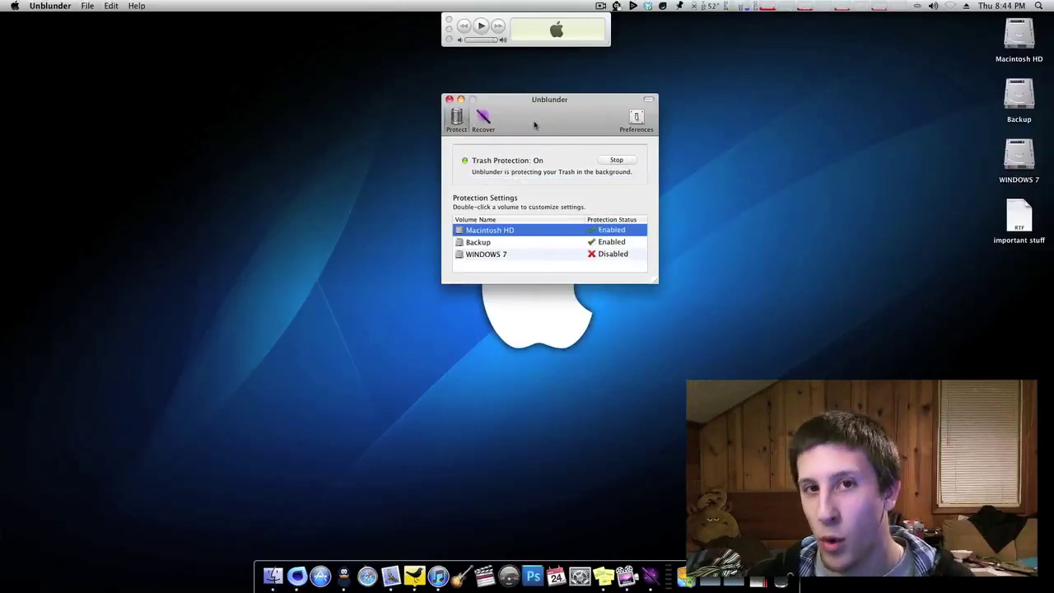
{"action": "key", "text": "super+q"}
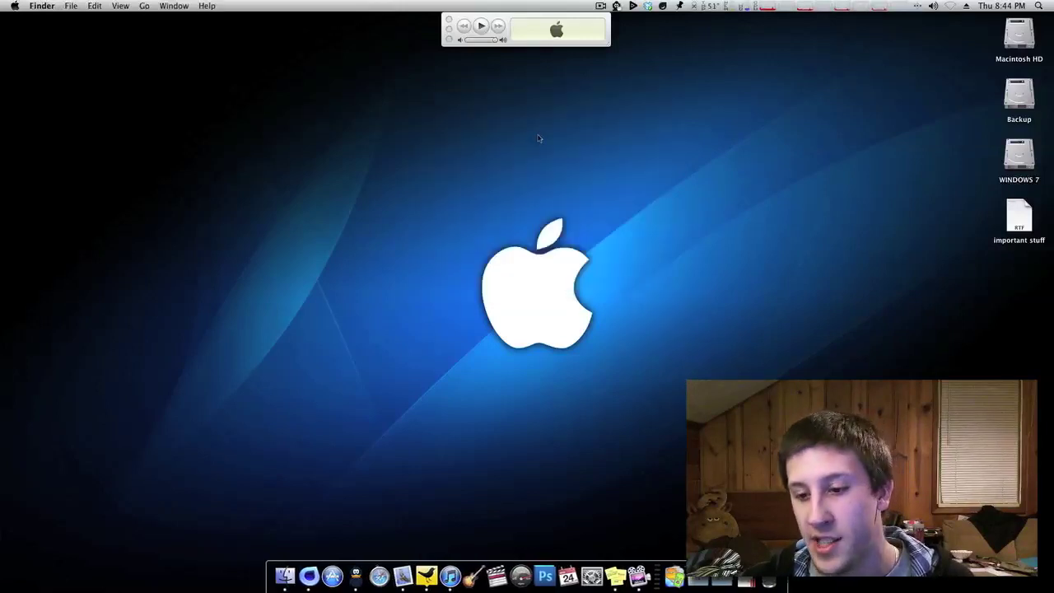
Move the "important stuff" document from the desktop to the Trash
{"action": "right_click", "coordinate": [540, 138]}
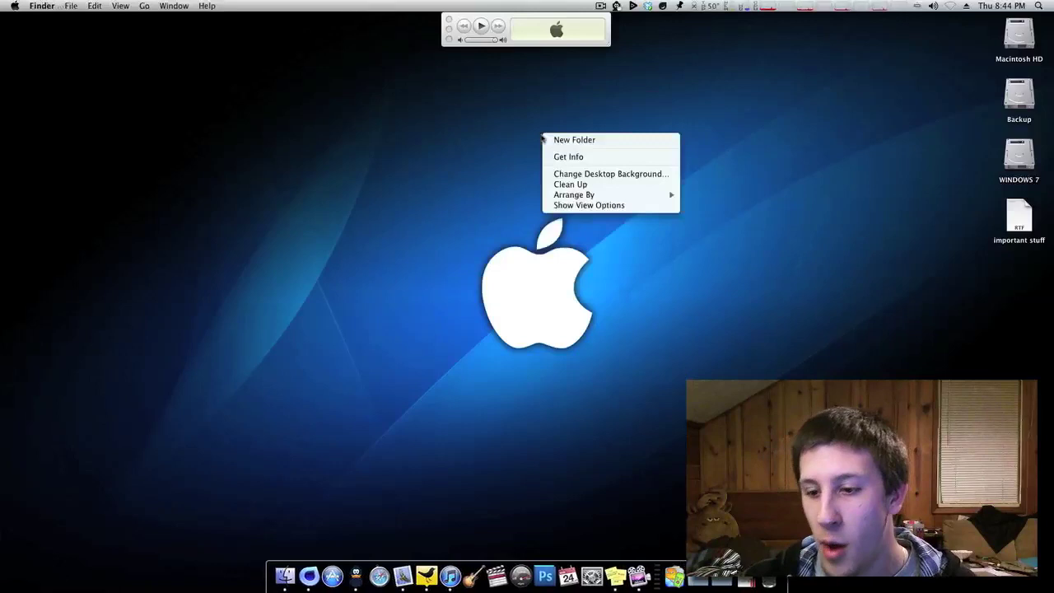
{"action": "left_click", "coordinate": [504, 140]}
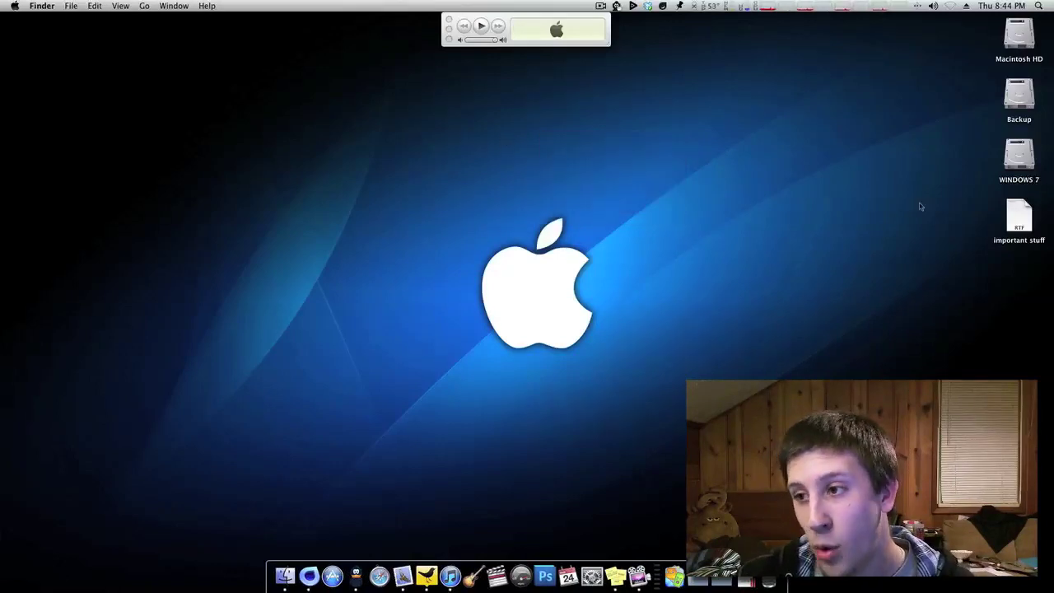
{"action": "right_click", "coordinate": [1020, 216]}
{"action": "left_click", "coordinate": [915, 235]}
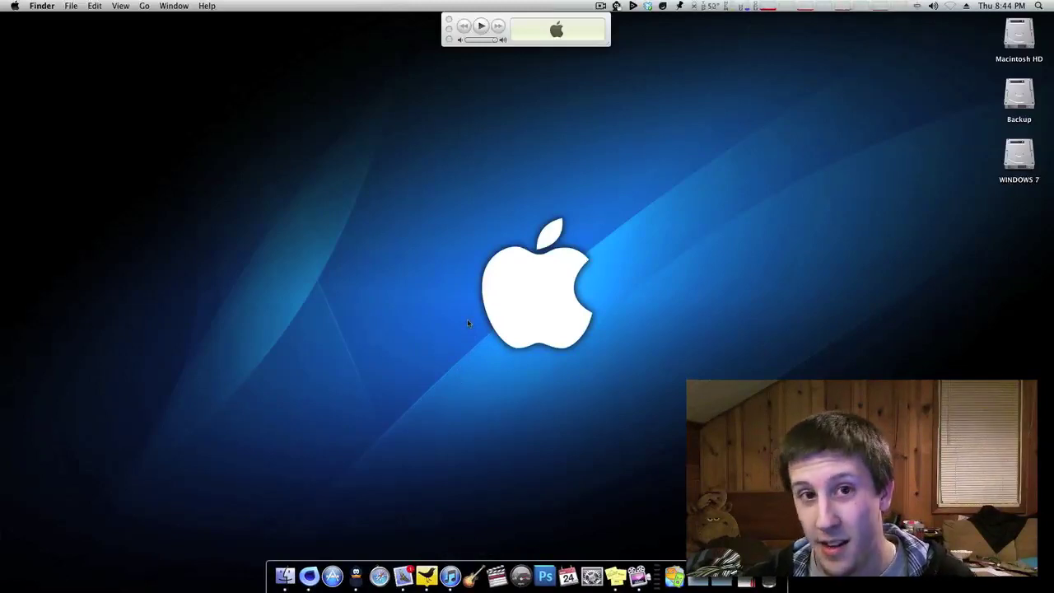
{"action": "left_click_drag", "start_coordinate": [436, 182], "coordinate": [677, 377]}
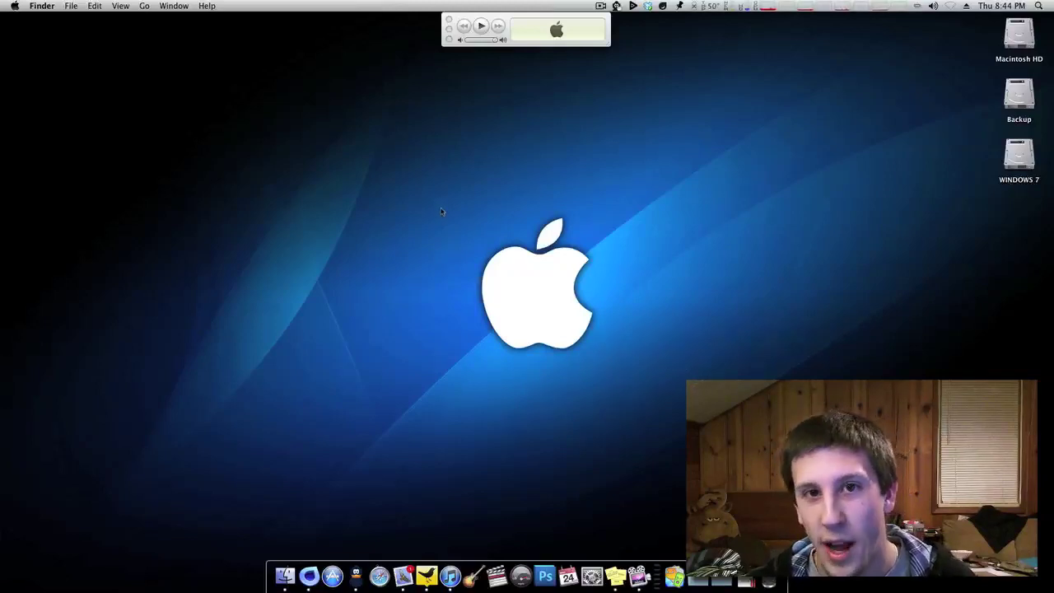
{"action": "left_click_drag", "start_coordinate": [431, 185], "coordinate": [573, 313]}
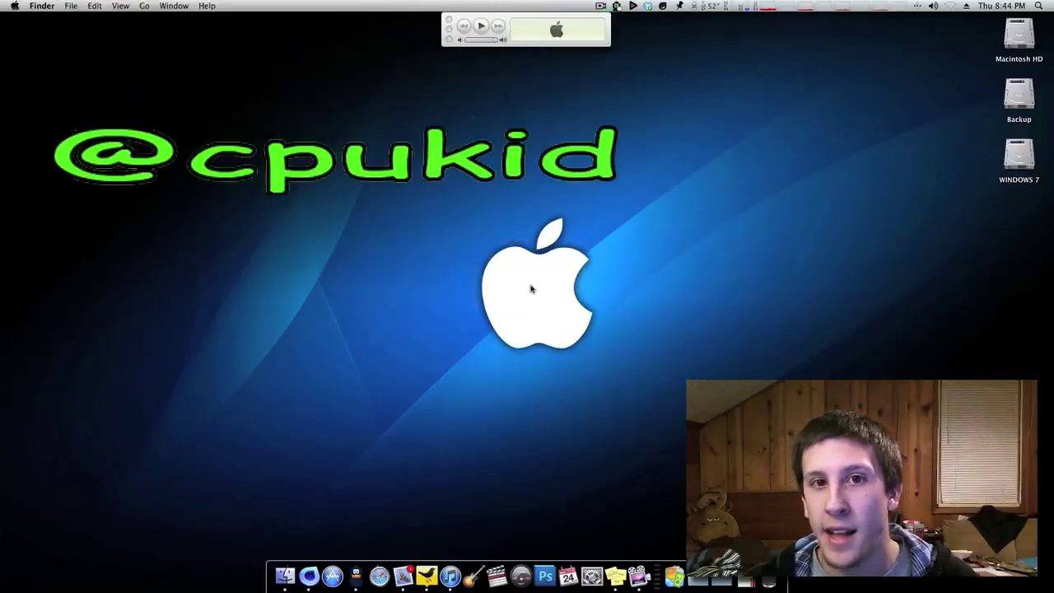